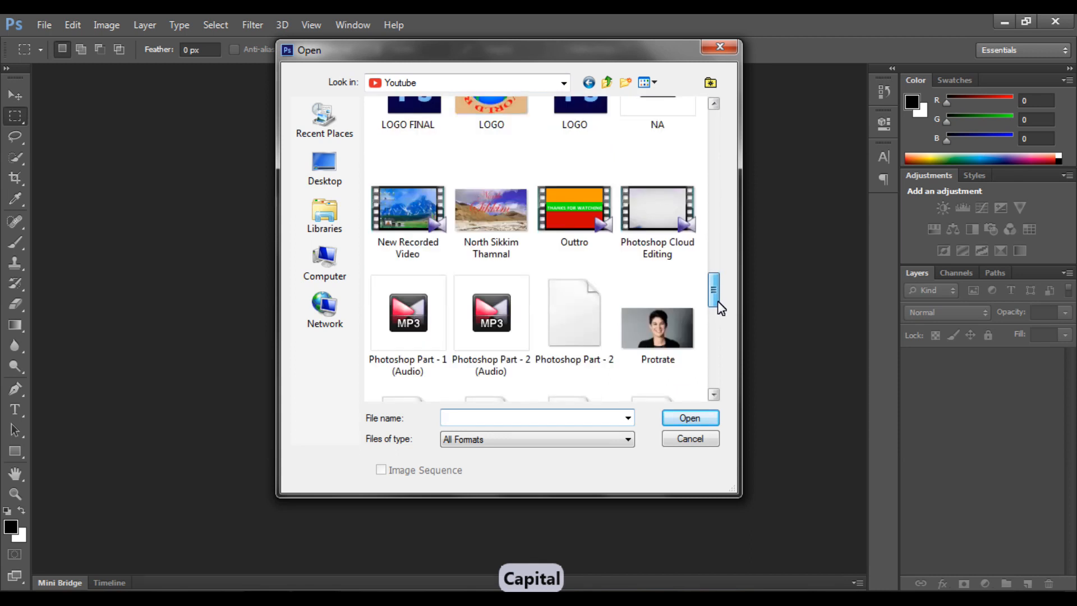
Open the images Galaxy 1.jpg and Protrate.jpg together from the Youtube folder.
{"action": "left_click", "coordinate": [682, 280]}
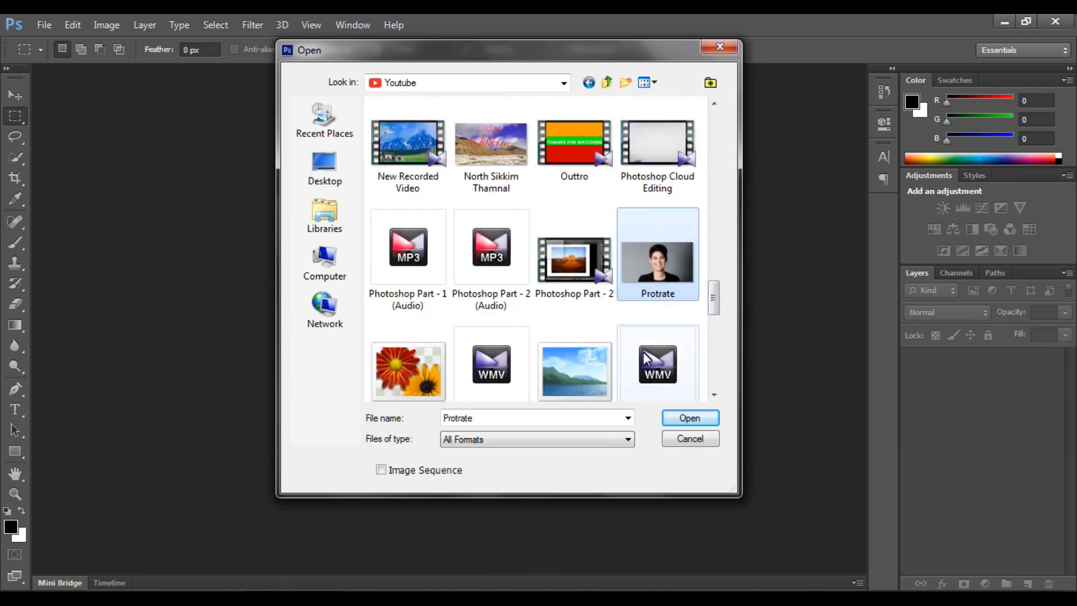
{"action": "left_click_drag", "start_coordinate": [712, 305], "coordinate": [728, 200]}
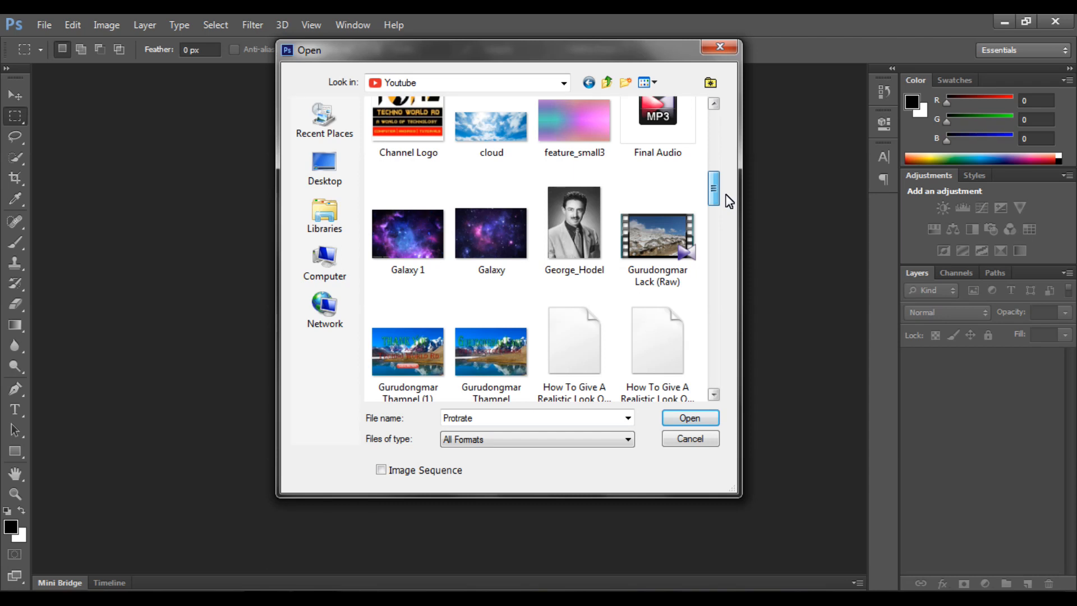
{"action": "left_click", "coordinate": [415, 241], "text": "ctrl"}
{"action": "left_click", "coordinate": [707, 424]}
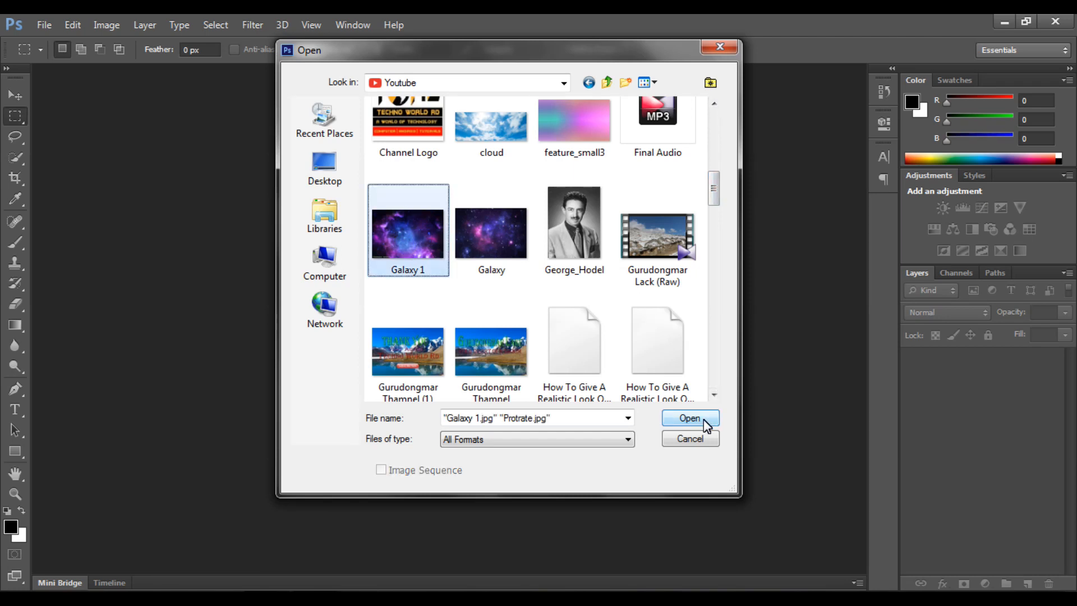
{"action": "left_click", "coordinate": [691, 423]}
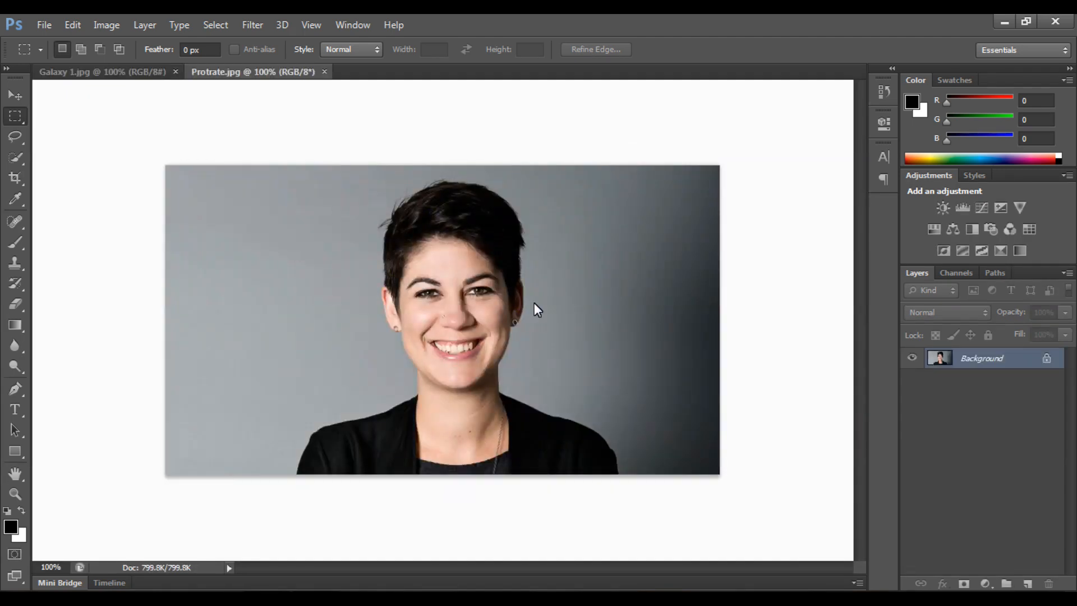
Draw a freehand Lasso selection around the woman's head in Protrate.jpg, from above the hair to just below the chin.
{"action": "key", "text": "ctrl+0"}
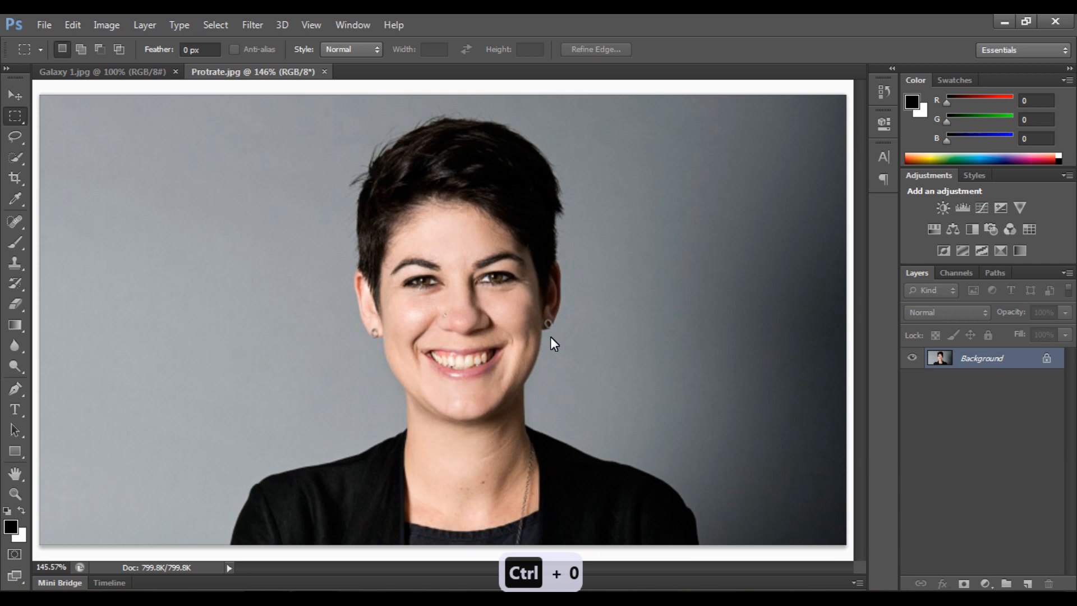
{"action": "left_click", "coordinate": [11, 137]}
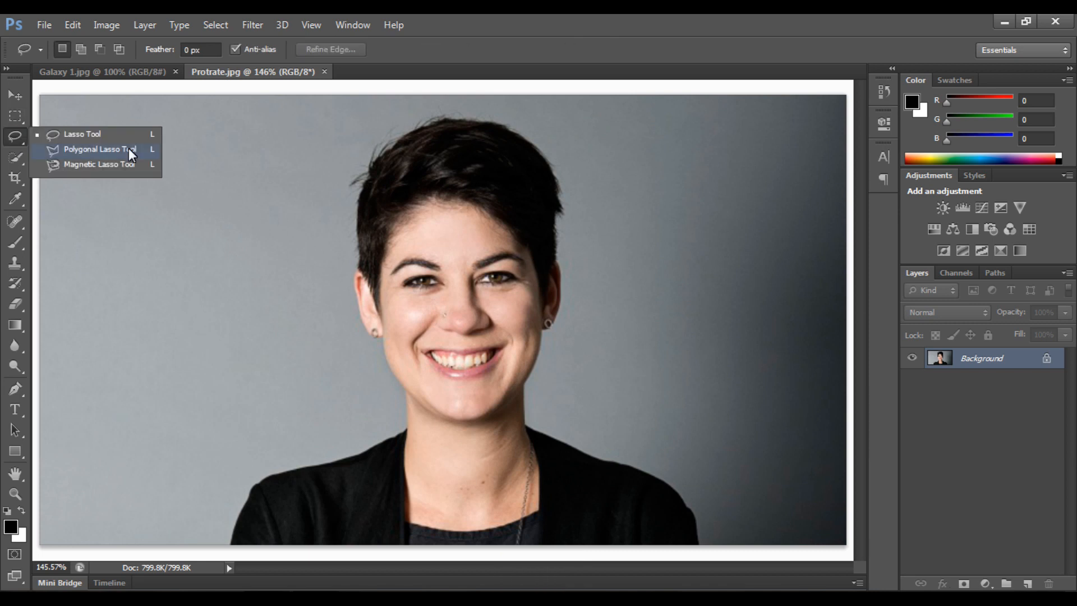
{"action": "left_click", "coordinate": [237, 133]}
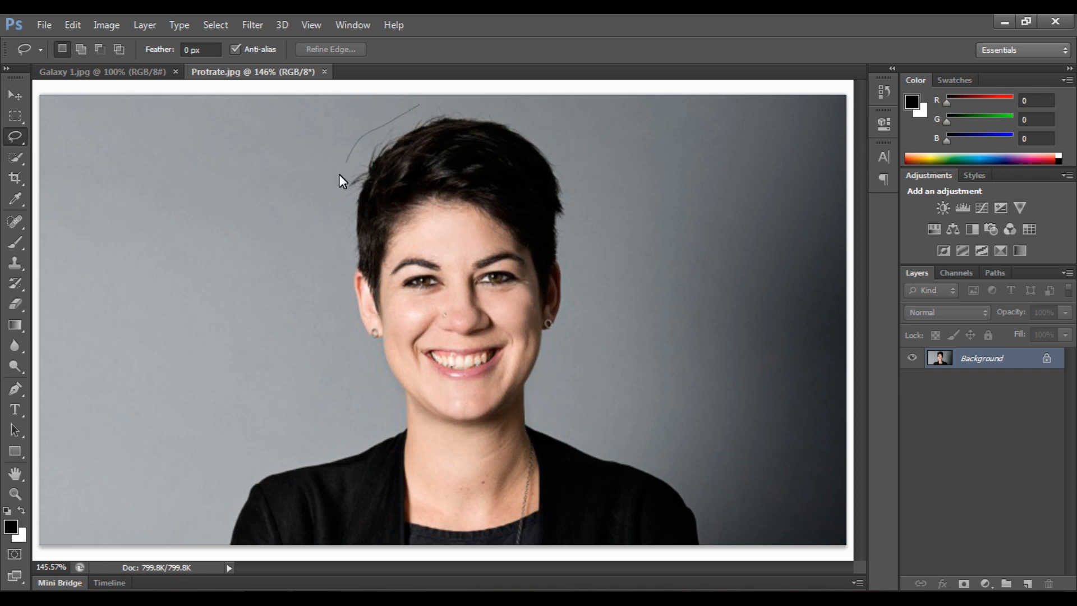
{"action": "mouse_move", "coordinate": [334, 251]}
{"action": "left_mouse_down"}
{"action": "mouse_move", "coordinate": [373, 376]}
{"action": "mouse_move", "coordinate": [487, 439]}
{"action": "mouse_move", "coordinate": [583, 259]}
{"action": "mouse_move", "coordinate": [418, 101]}
{"action": "left_mouse_up"}
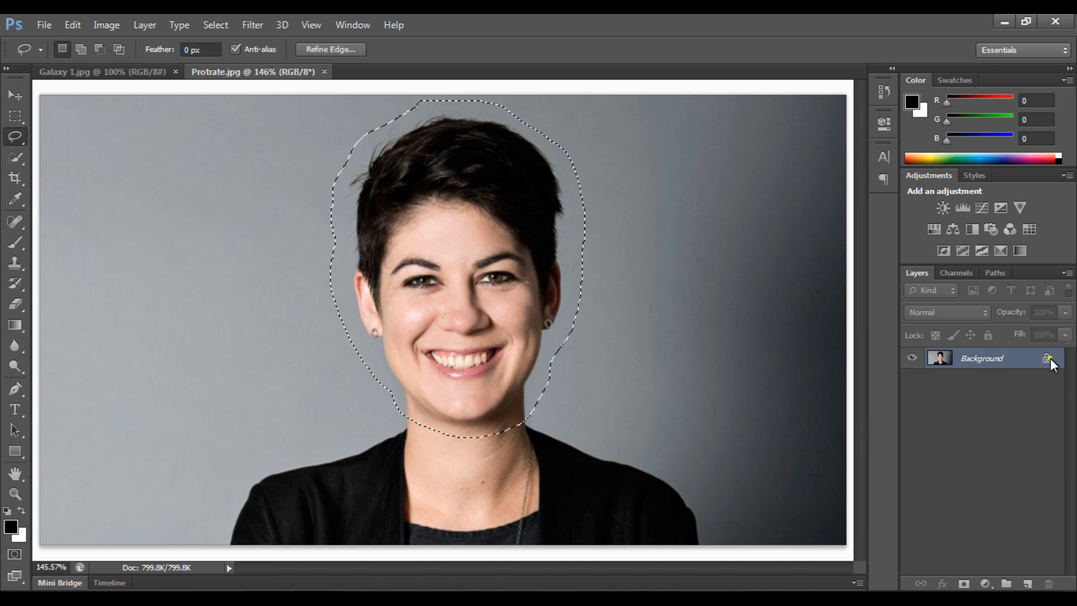
Convert the locked background to a regular layer and apply a Threshold adjustment at level 128 to the selected head.
{"action": "double_click", "coordinate": [1050, 359]}
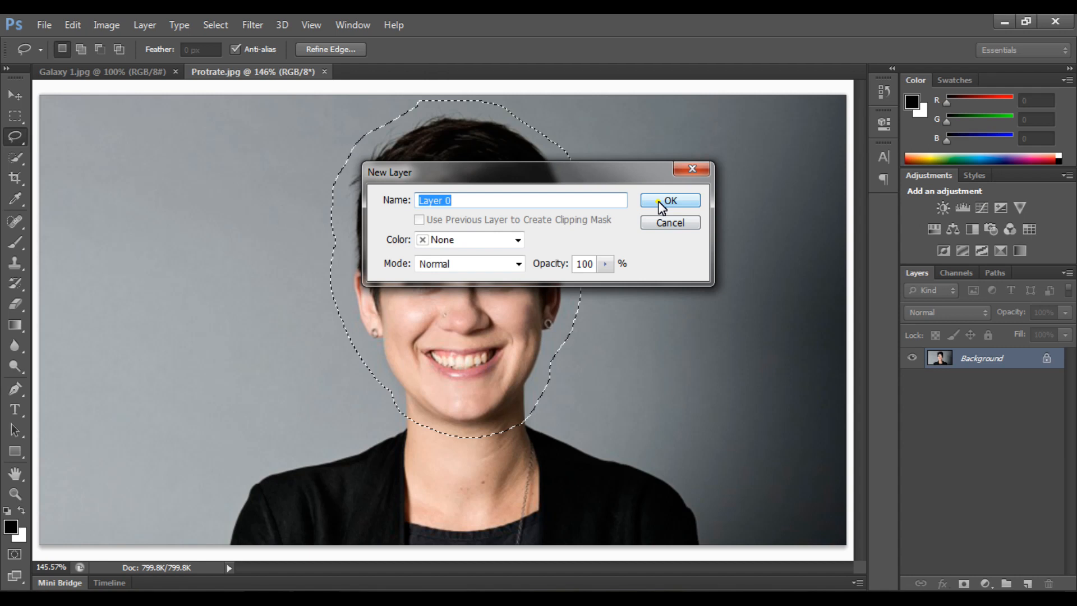
{"action": "left_click", "coordinate": [661, 206]}
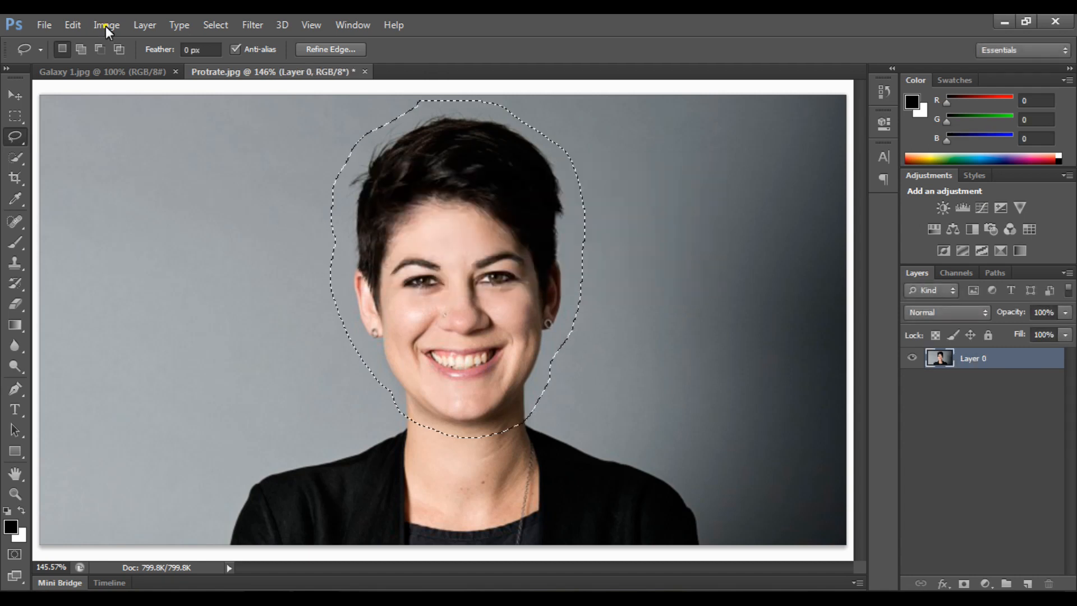
{"action": "left_click", "coordinate": [105, 26]}
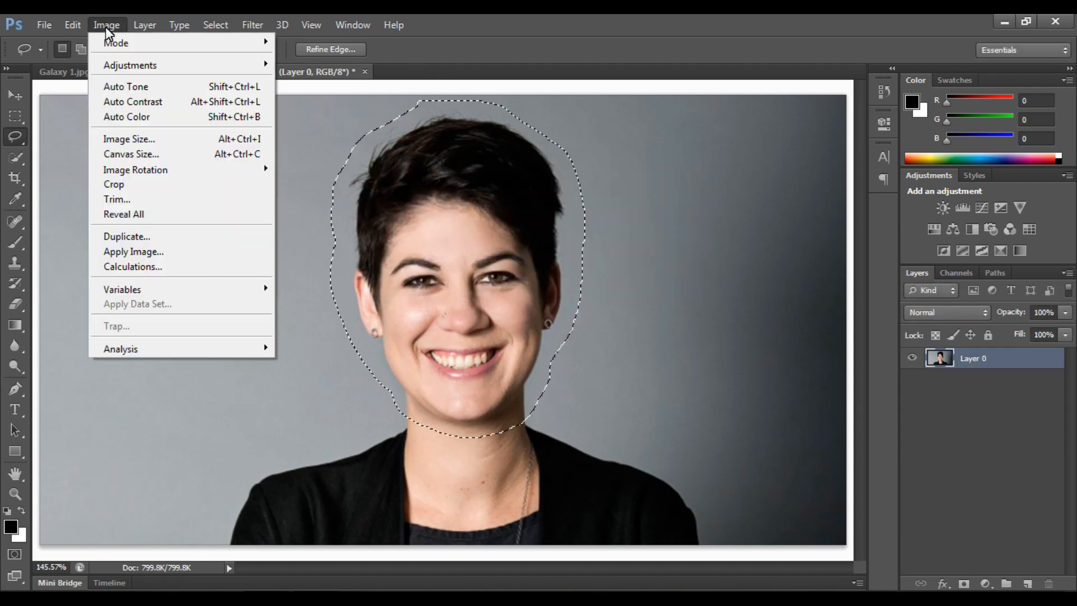
{"action": "mouse_move", "coordinate": [116, 66]}
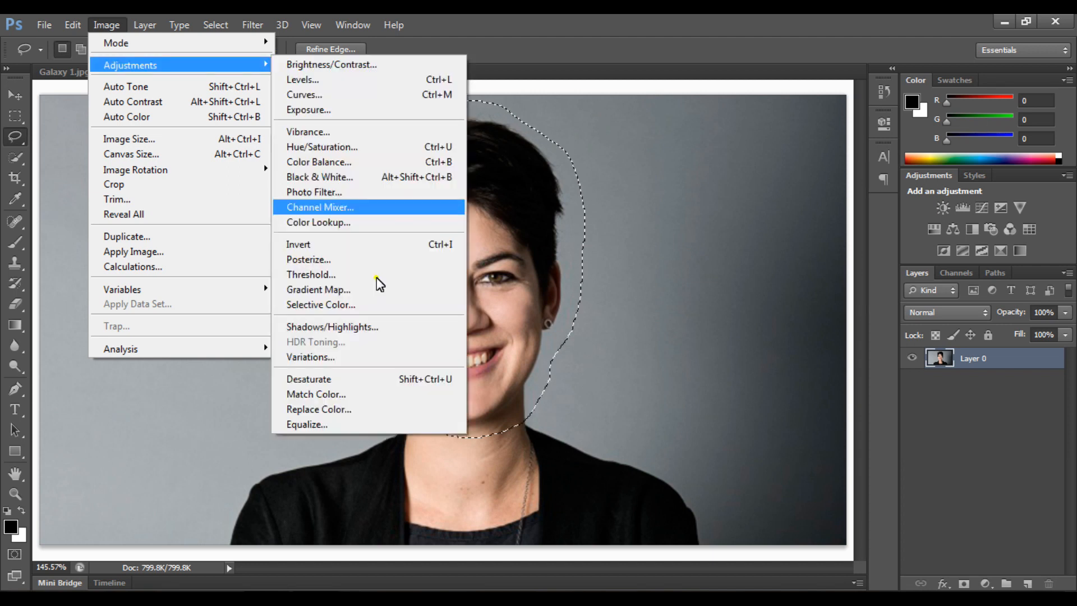
{"action": "left_click", "coordinate": [376, 276]}
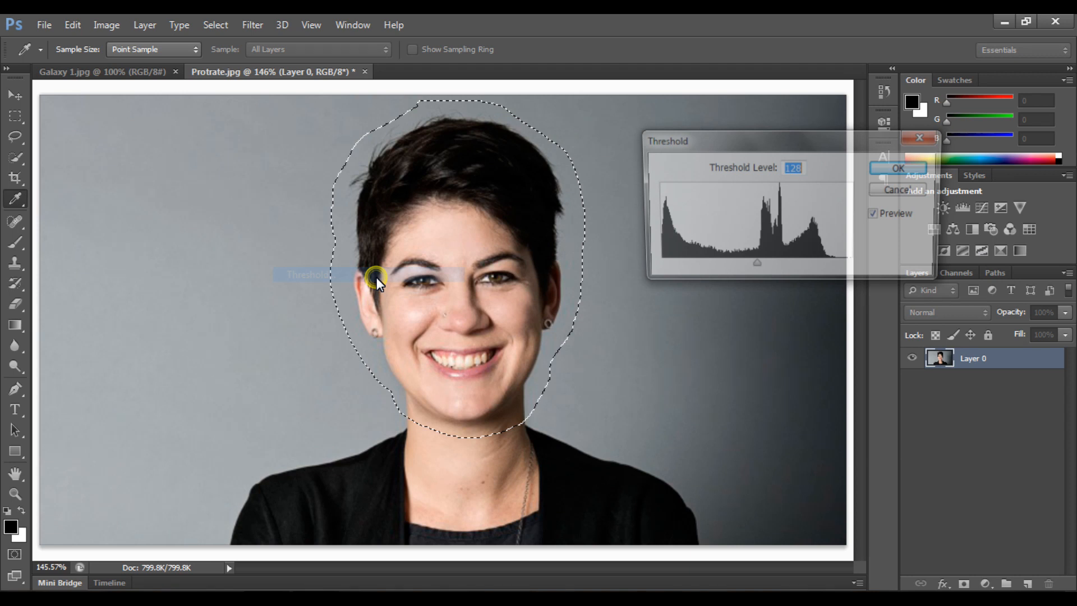
{"action": "left_click", "coordinate": [755, 268]}
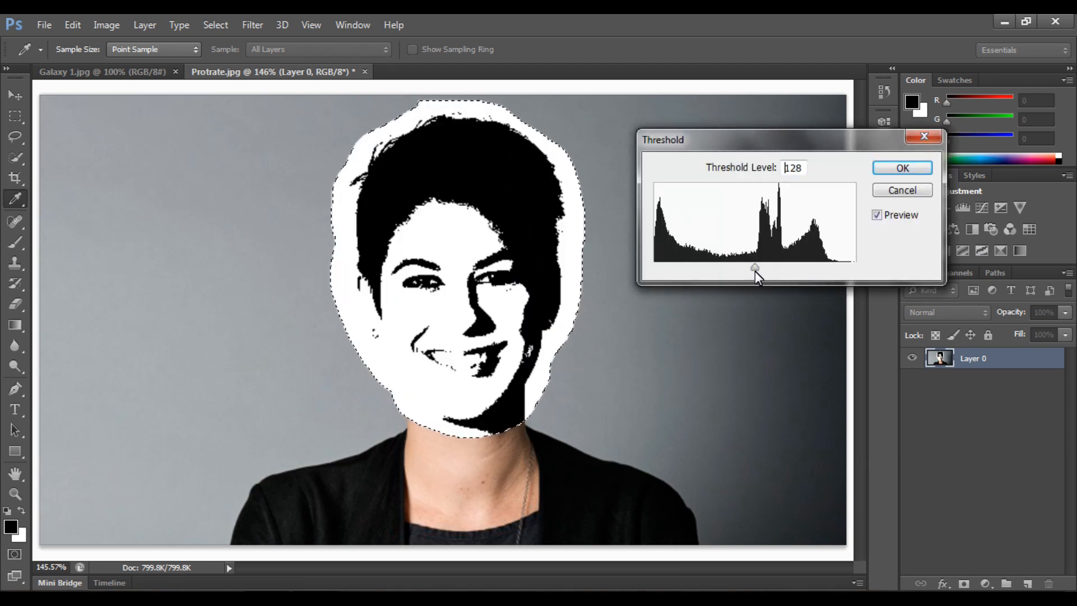
{"action": "left_click", "coordinate": [891, 172]}
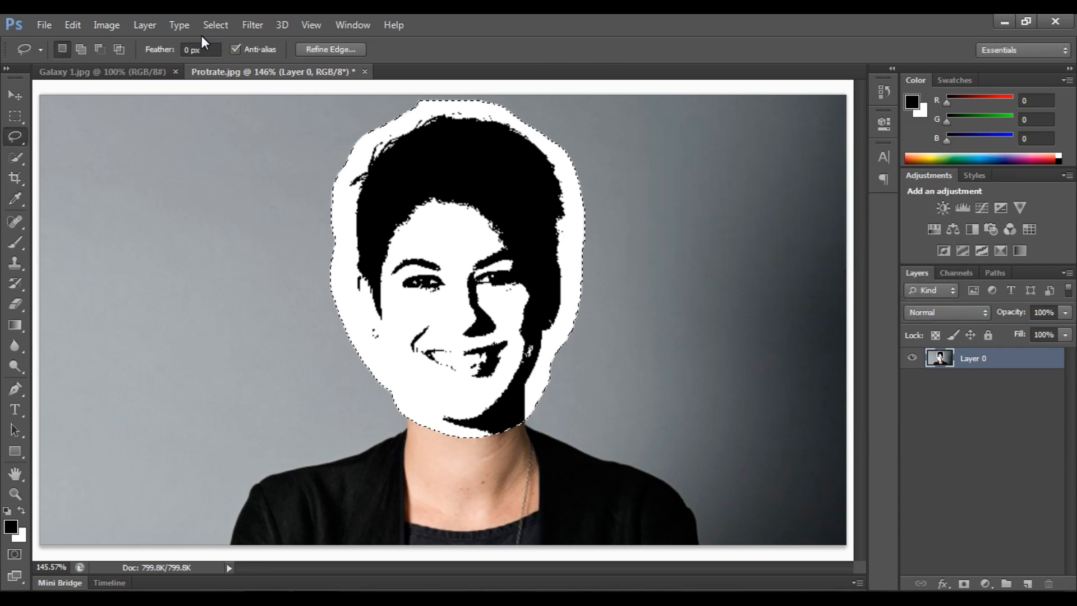
Select the black areas of the head with Color Range, using Sampled Colors and a fuzziness of 40.
{"action": "left_click", "coordinate": [220, 28]}
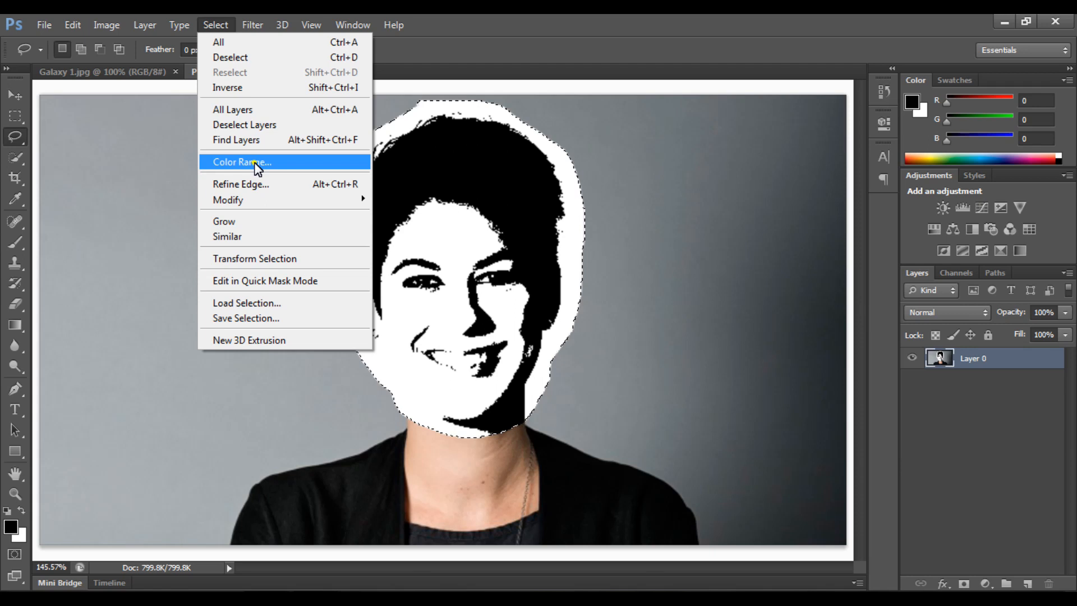
{"action": "left_click", "coordinate": [255, 163]}
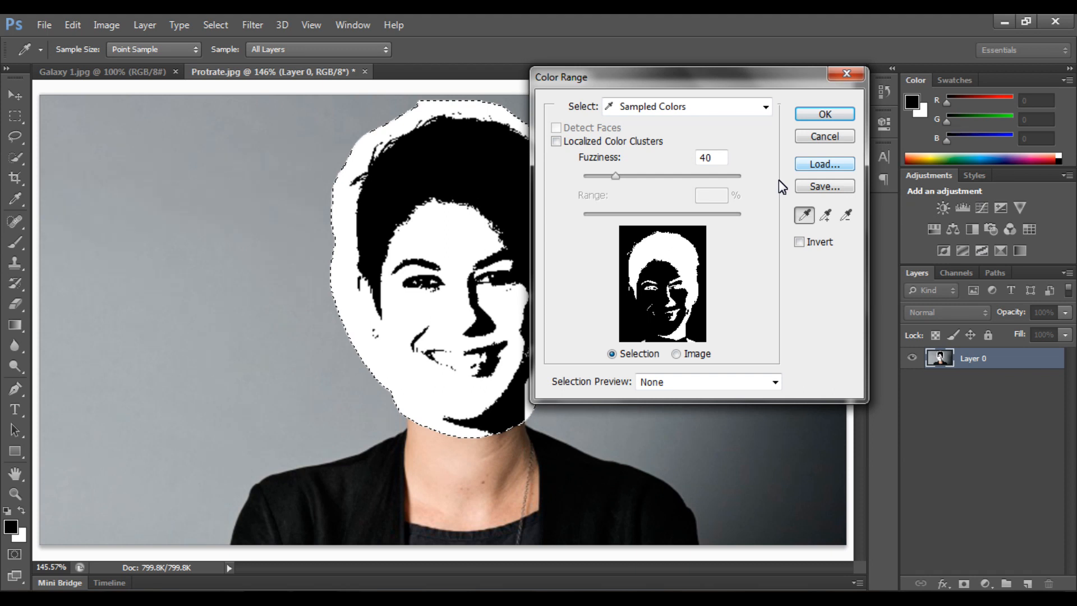
{"action": "left_click_drag", "start_coordinate": [617, 178], "coordinate": [684, 180]}
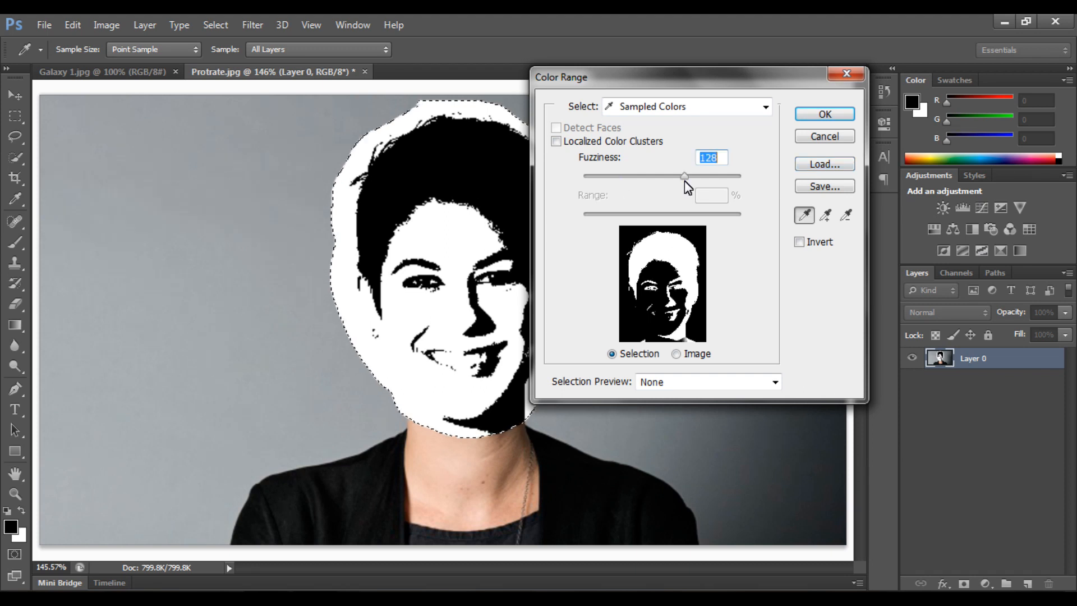
{"action": "type", "text": "40"}
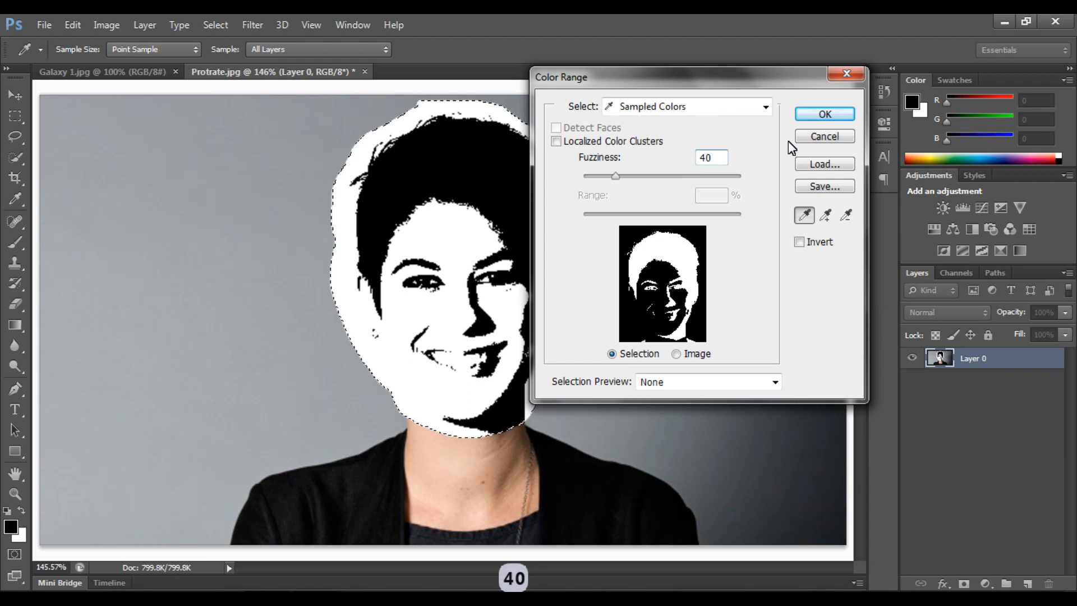
{"action": "left_click", "coordinate": [813, 116]}
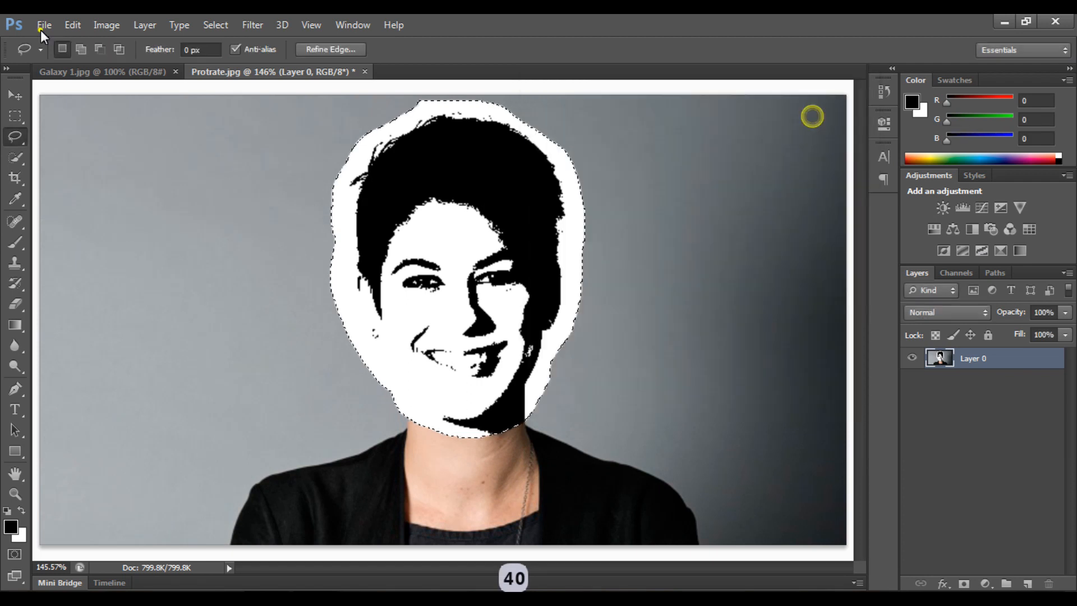
Create a new 1920 x 1080 pixel RGB document at 300 pixels/inch with a white background.
{"action": "left_click", "coordinate": [41, 28]}
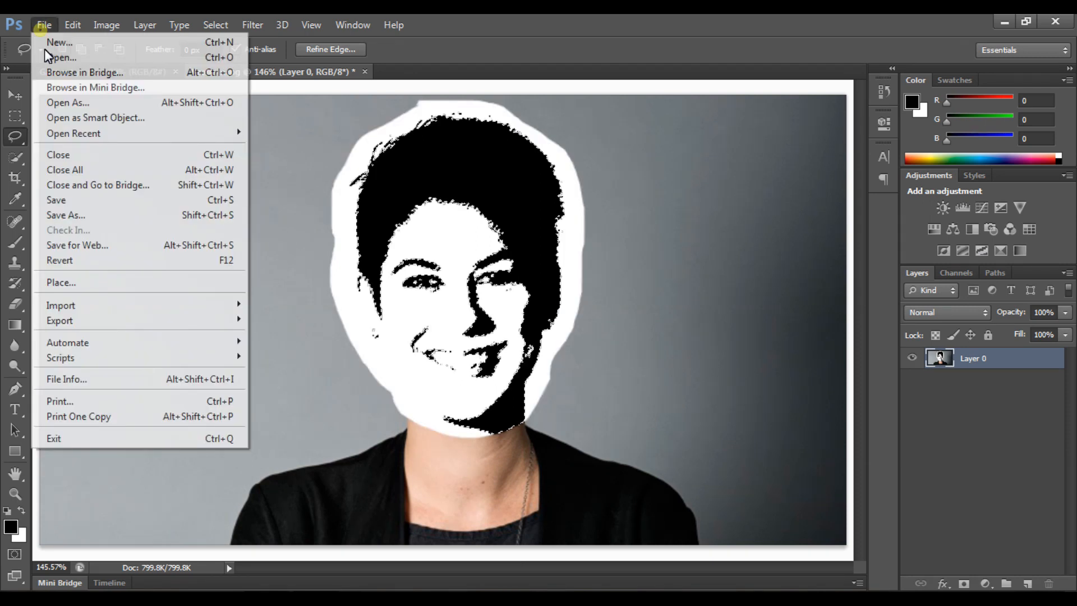
{"action": "left_click", "coordinate": [53, 45]}
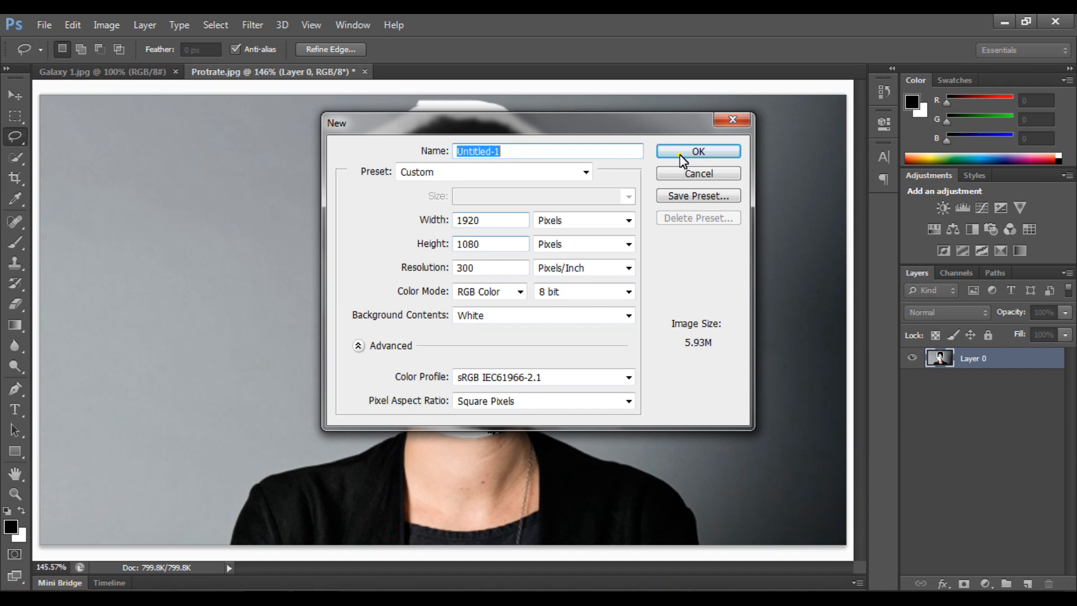
{"action": "left_click", "coordinate": [682, 154]}
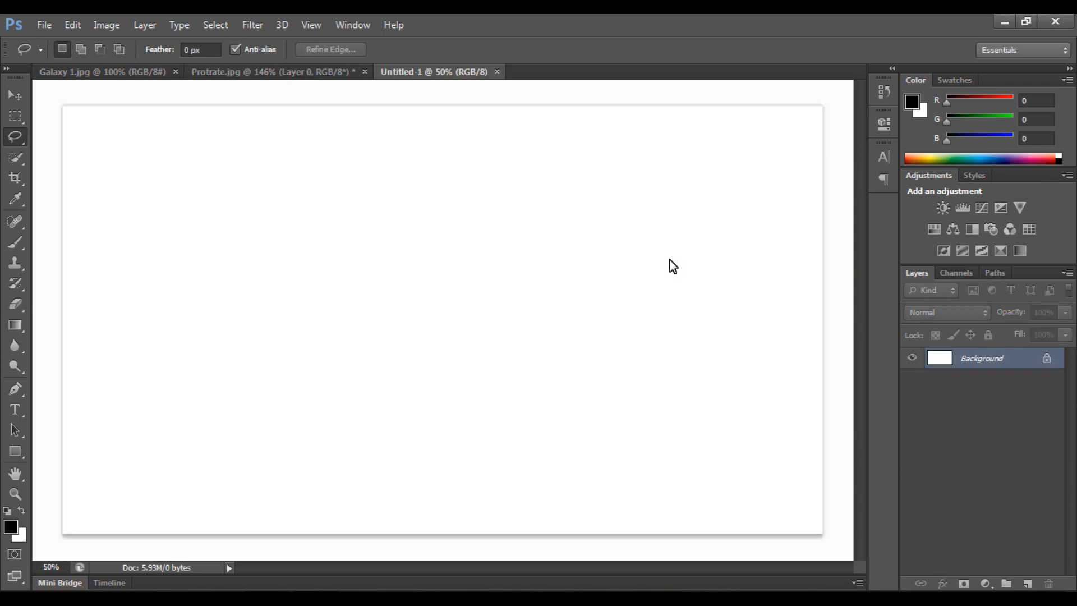
Add a Gradient fill layer to the new document using the black-to-white preset with the Radial style.
{"action": "left_click", "coordinate": [986, 584]}
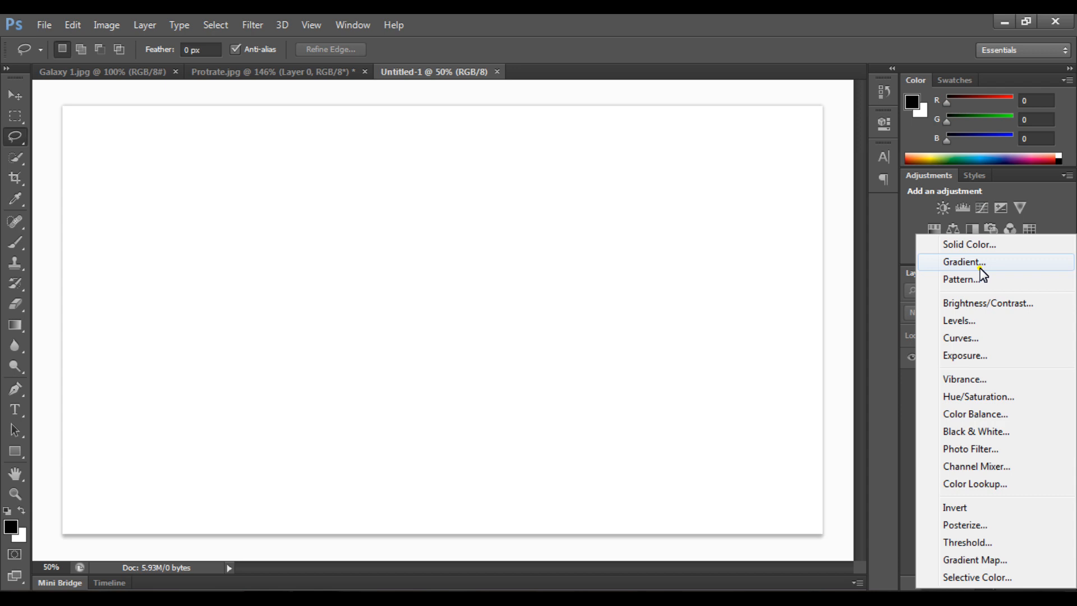
{"action": "left_click", "coordinate": [981, 266]}
{"action": "left_click", "coordinate": [561, 184]}
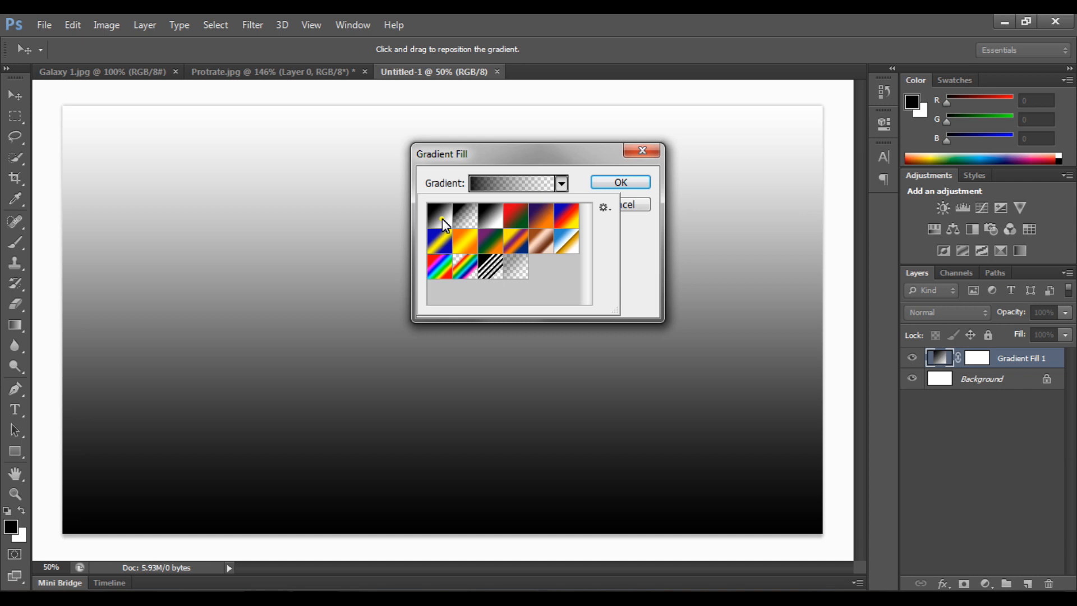
{"action": "double_click", "coordinate": [442, 218]}
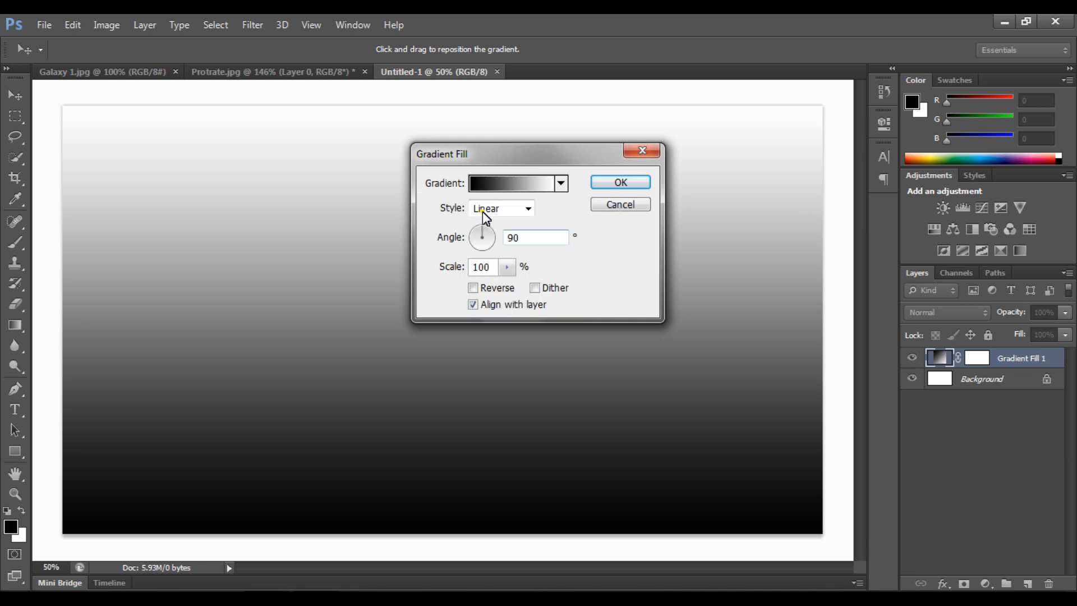
{"action": "left_click", "coordinate": [482, 209]}
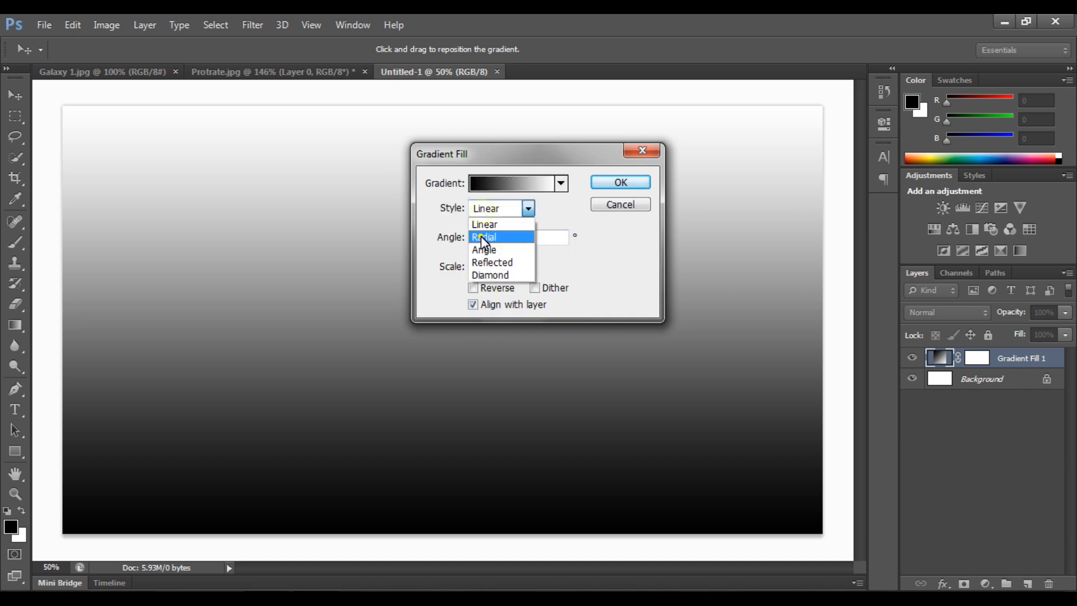
{"action": "left_click", "coordinate": [480, 236]}
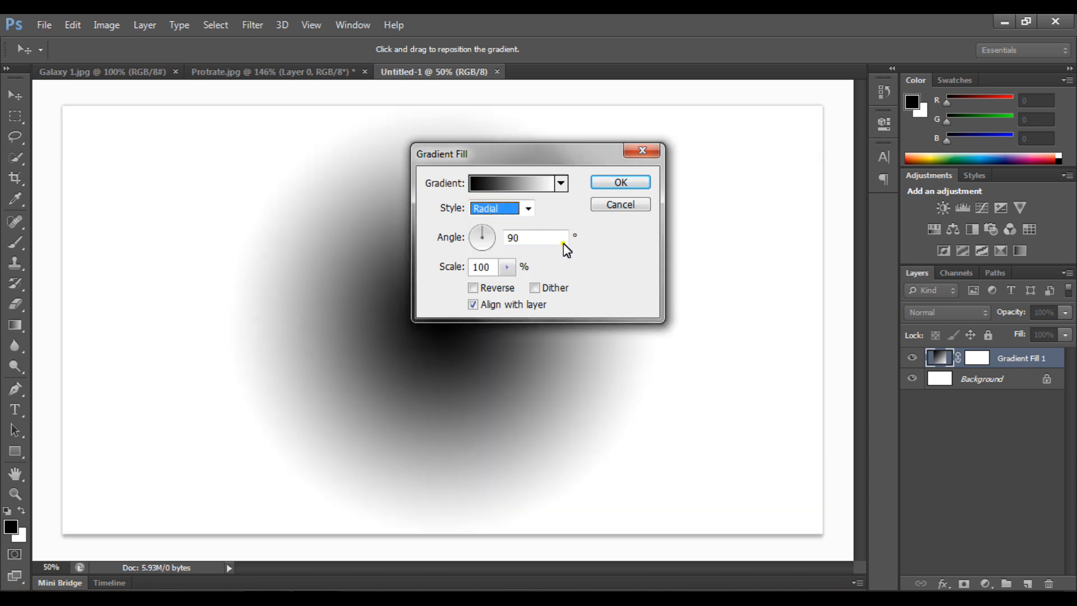
Try gradient fill angles of 180° and about 146°.
{"action": "left_click", "coordinate": [477, 239]}
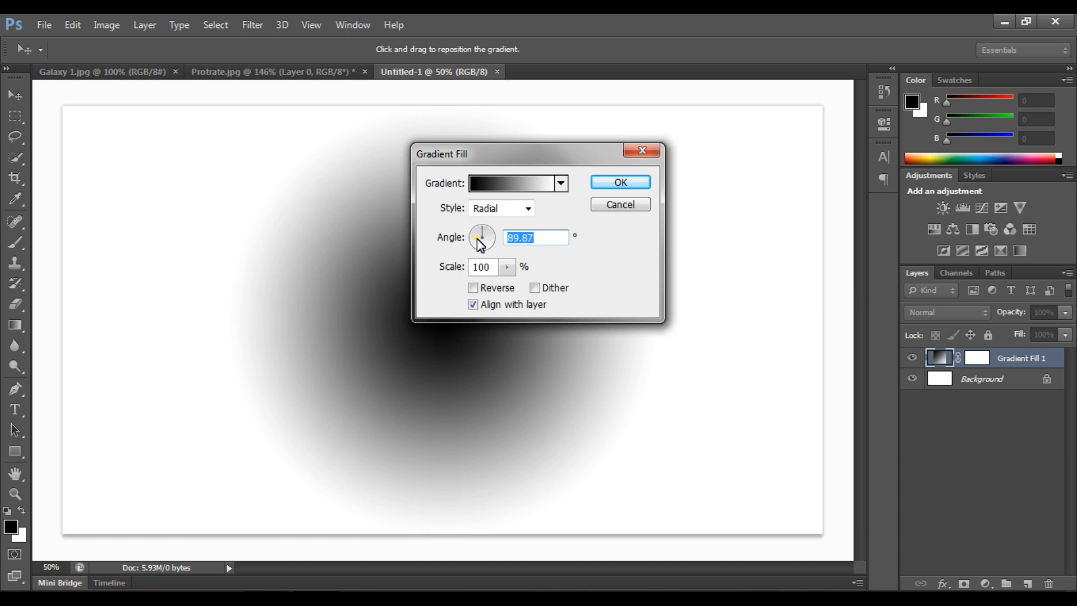
{"action": "type", "text": "180"}
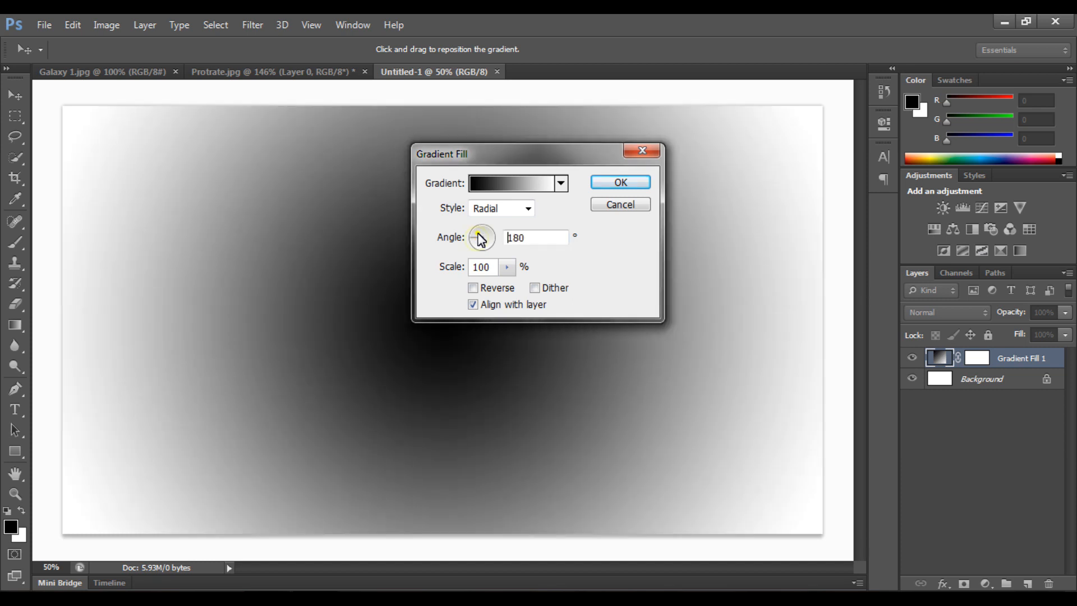
{"action": "left_click", "coordinate": [479, 236]}
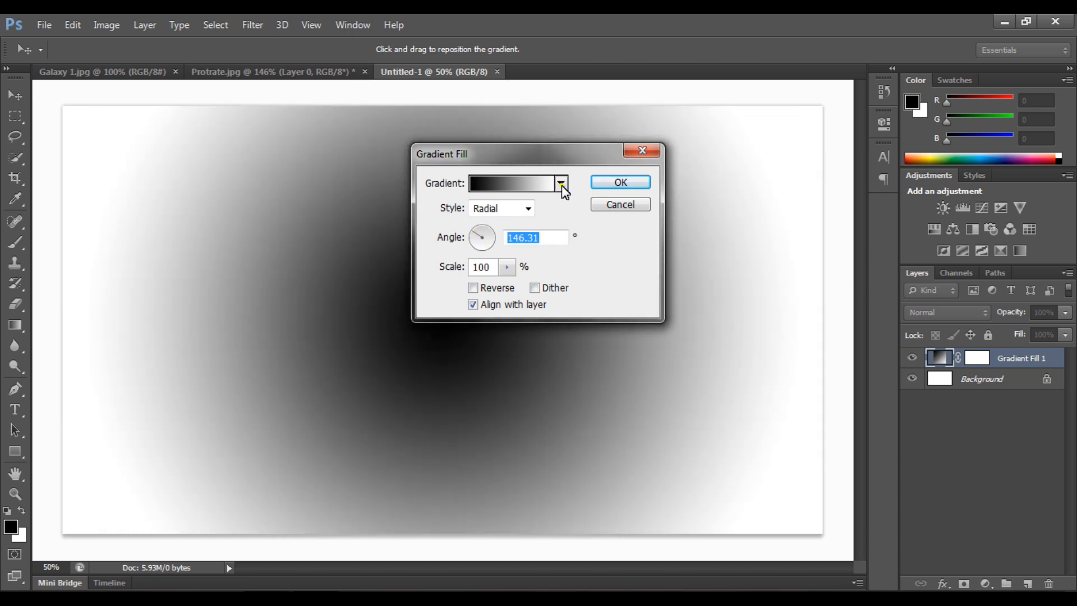
Reverse the radial gradient, set its angle to 69.44° and scale to 446%, keep it aligned with the layer, and apply the fill.
{"action": "left_click", "coordinate": [493, 288]}
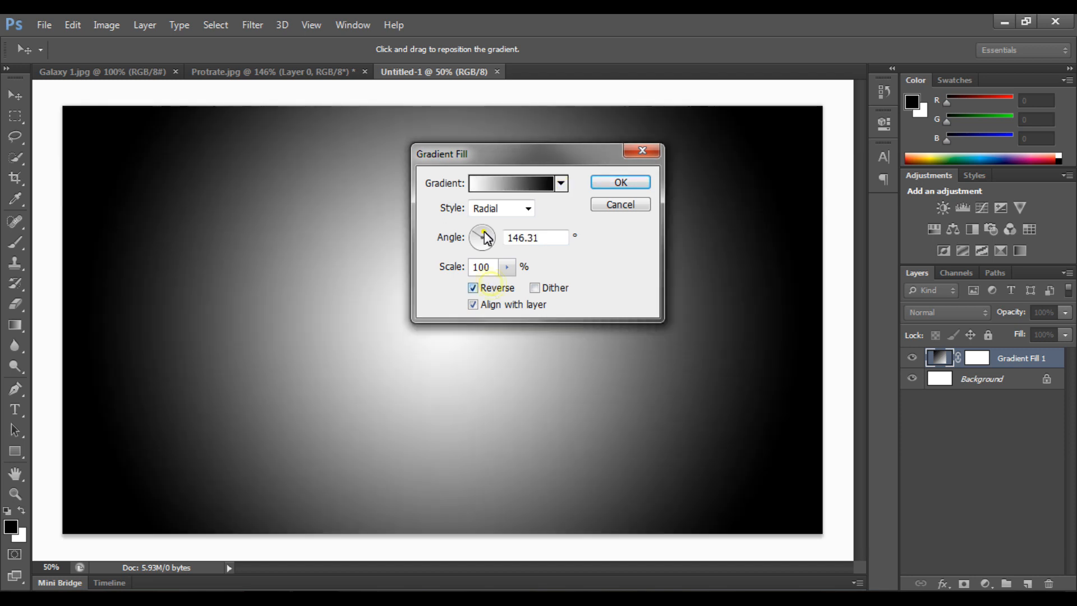
{"action": "left_click", "coordinate": [478, 242]}
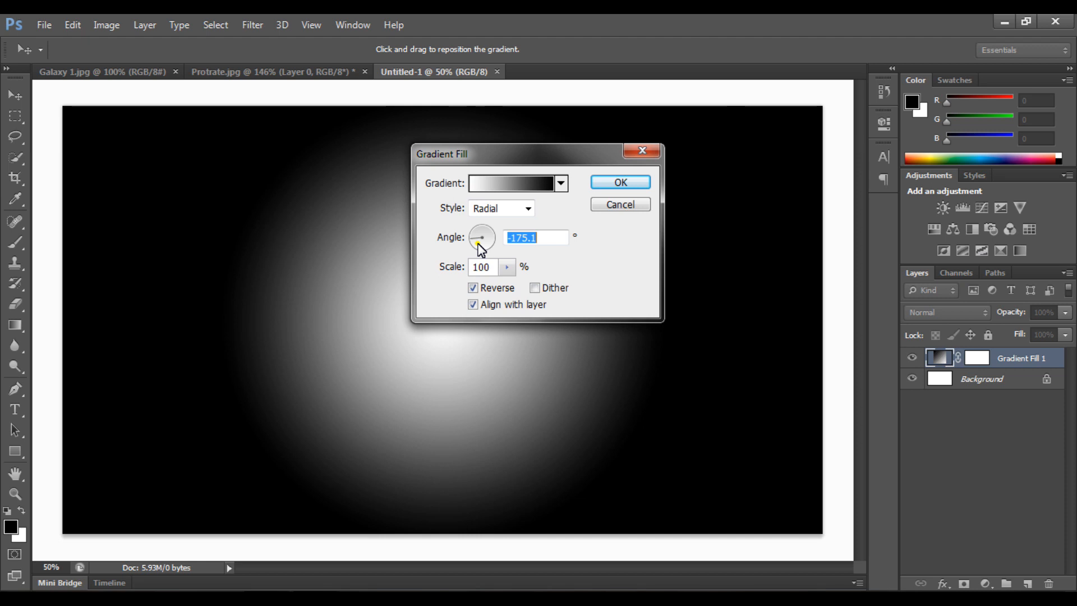
{"action": "left_click", "coordinate": [472, 305]}
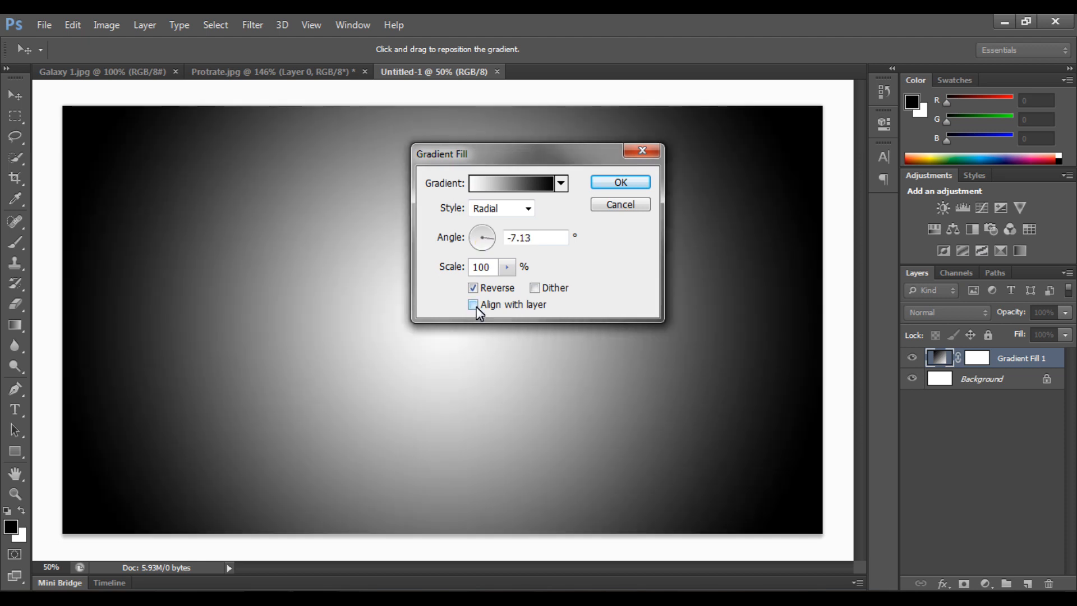
{"action": "left_click", "coordinate": [473, 305]}
{"action": "left_click", "coordinate": [485, 229]}
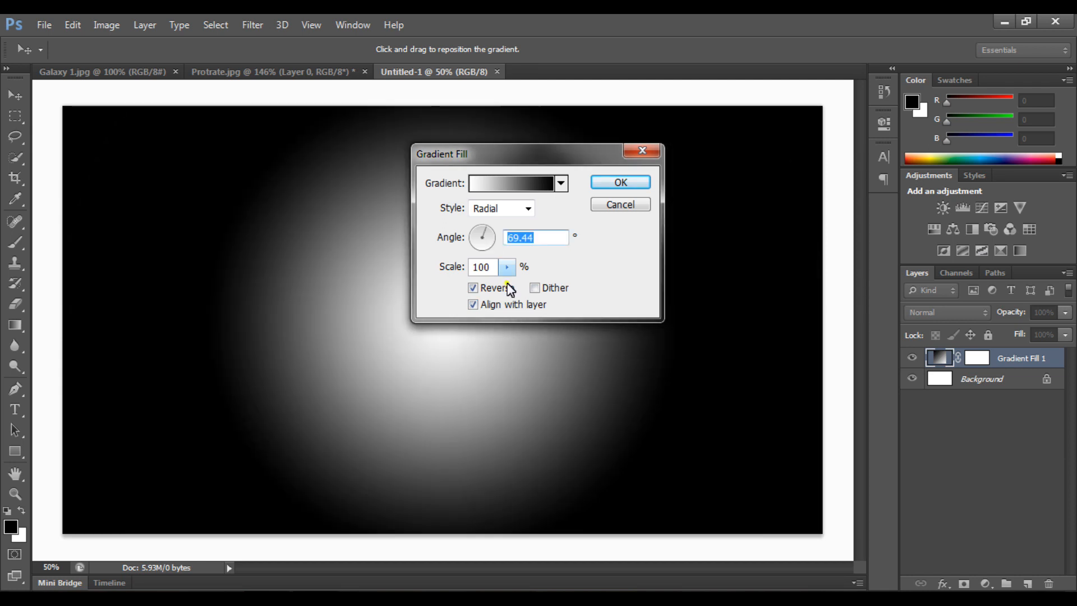
{"action": "left_click_drag", "start_coordinate": [507, 267], "coordinate": [537, 291]}
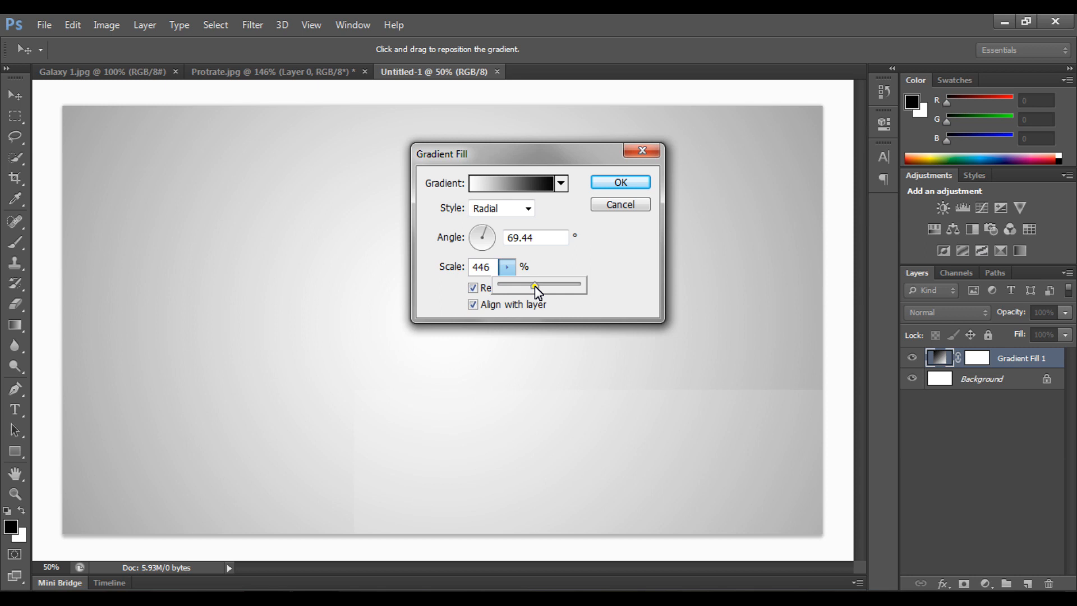
{"action": "left_click", "coordinate": [613, 185]}
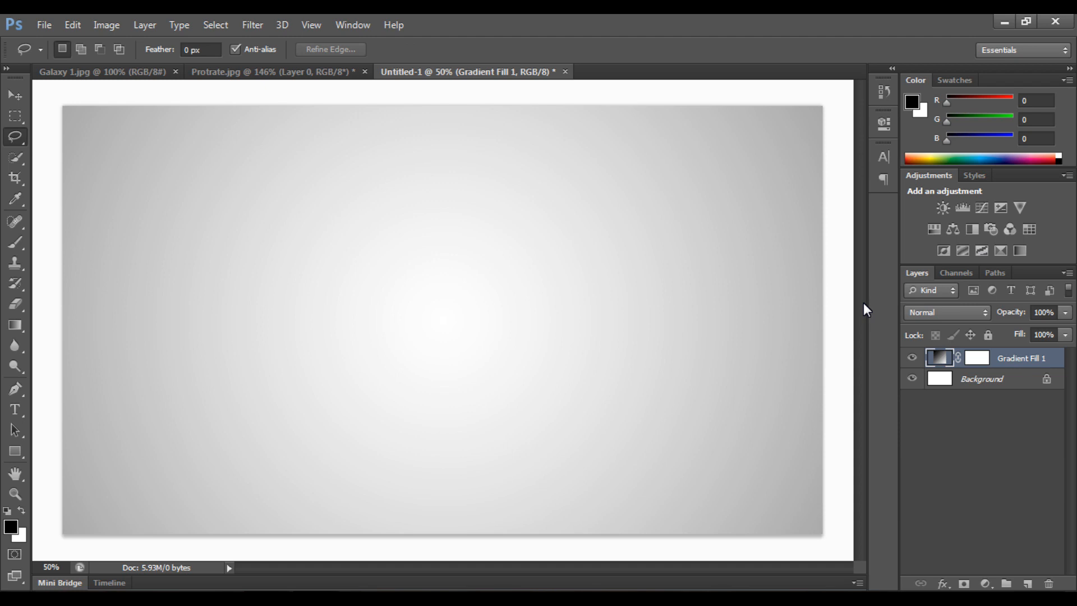
Copy the selected black areas of the head to a new layer in the Protrate.jpg document.
{"action": "left_click", "coordinate": [15, 97]}
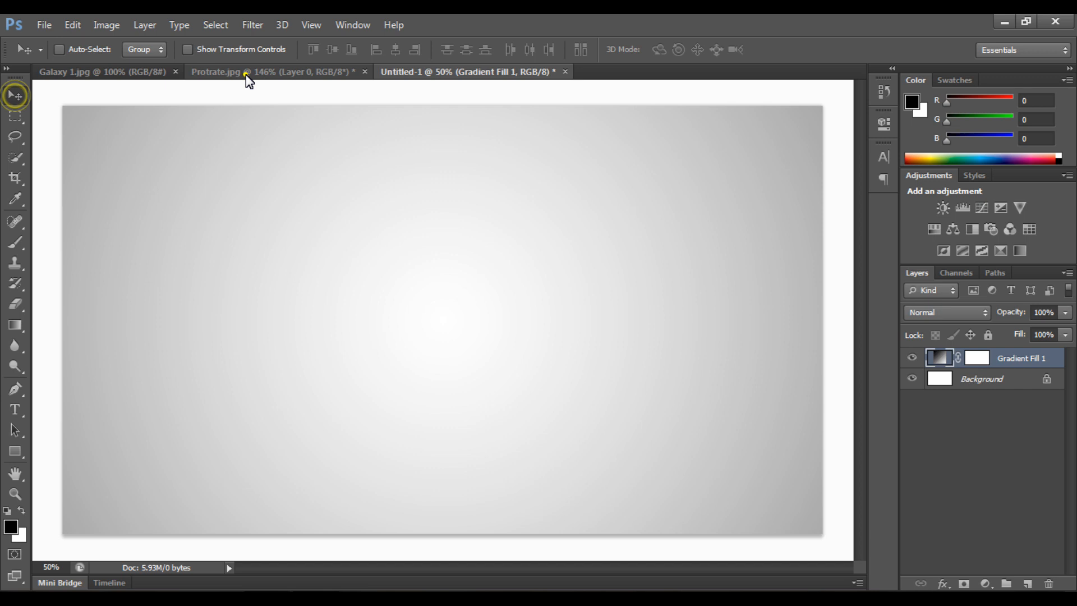
{"action": "left_click_drag", "start_coordinate": [248, 81], "coordinate": [439, 183]}
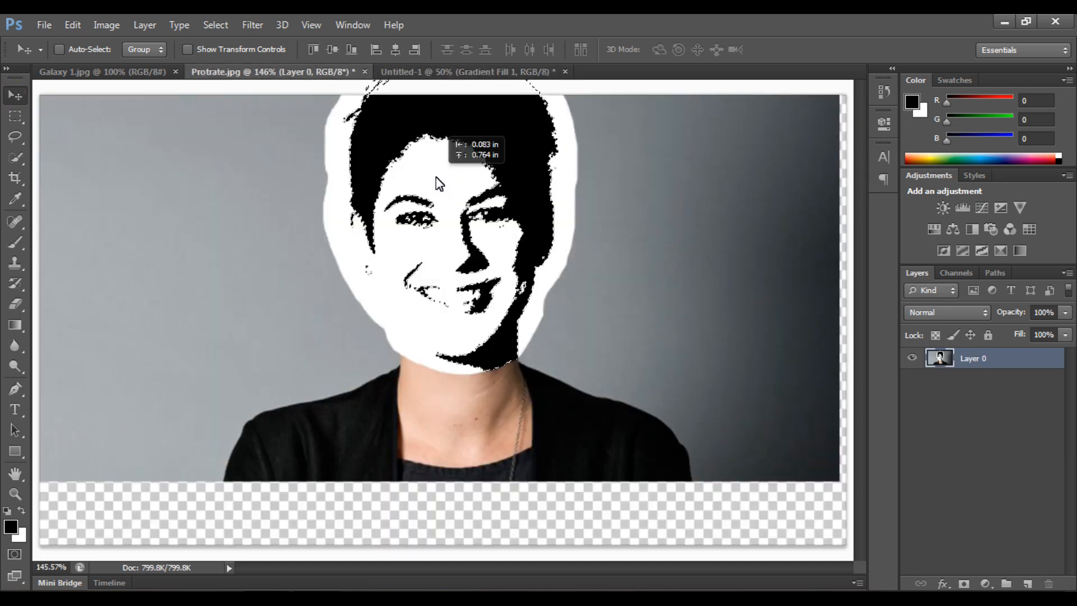
{"action": "left_click_drag", "start_coordinate": [439, 184], "coordinate": [447, 262]}
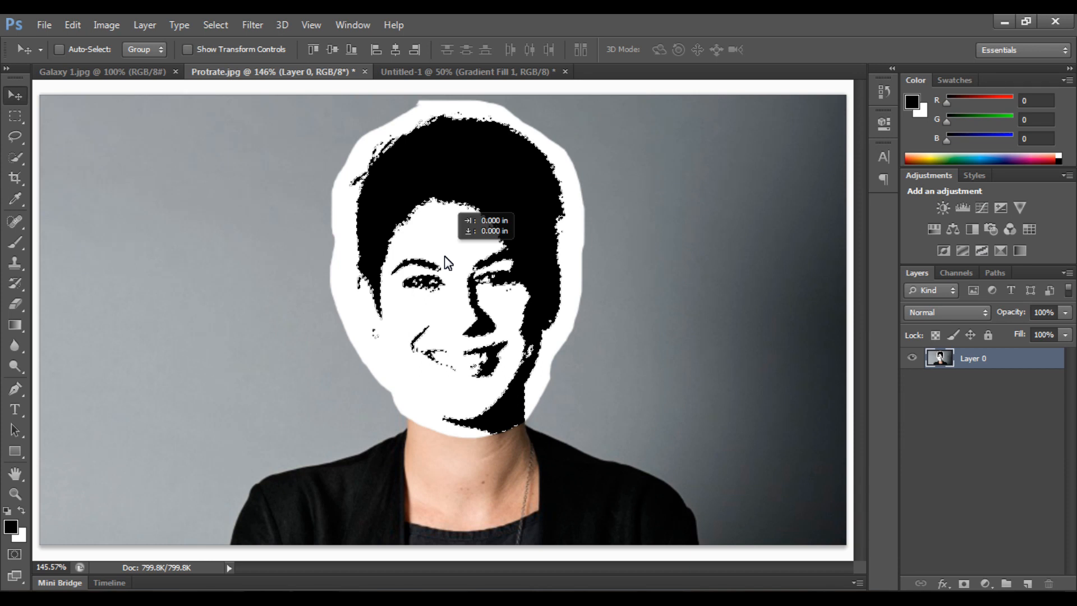
{"action": "left_click_drag", "start_coordinate": [447, 262], "coordinate": [443, 239]}
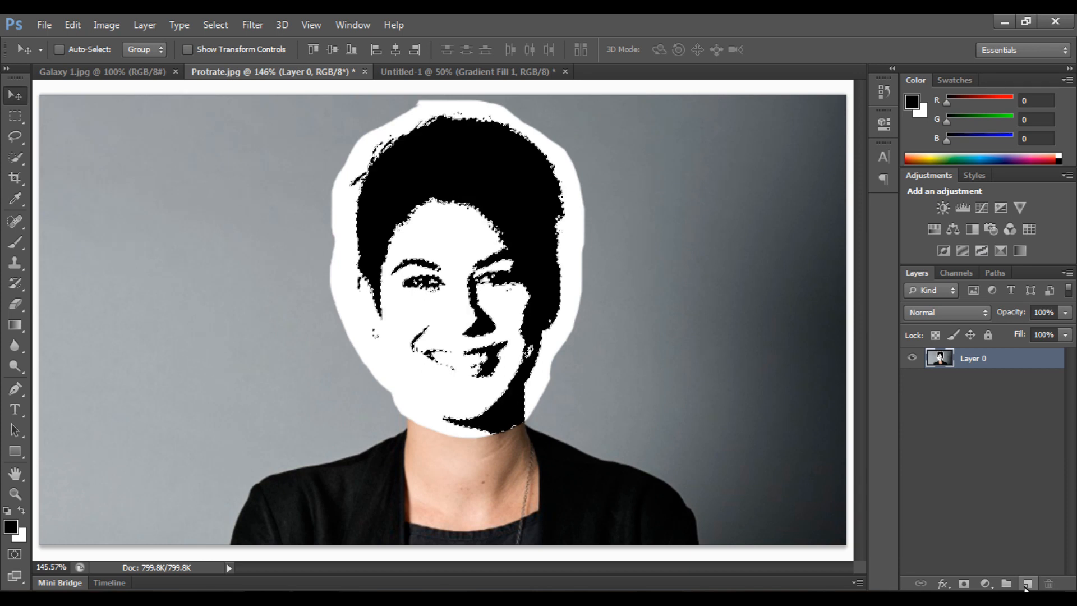
{"action": "key", "text": "ctrl+j"}
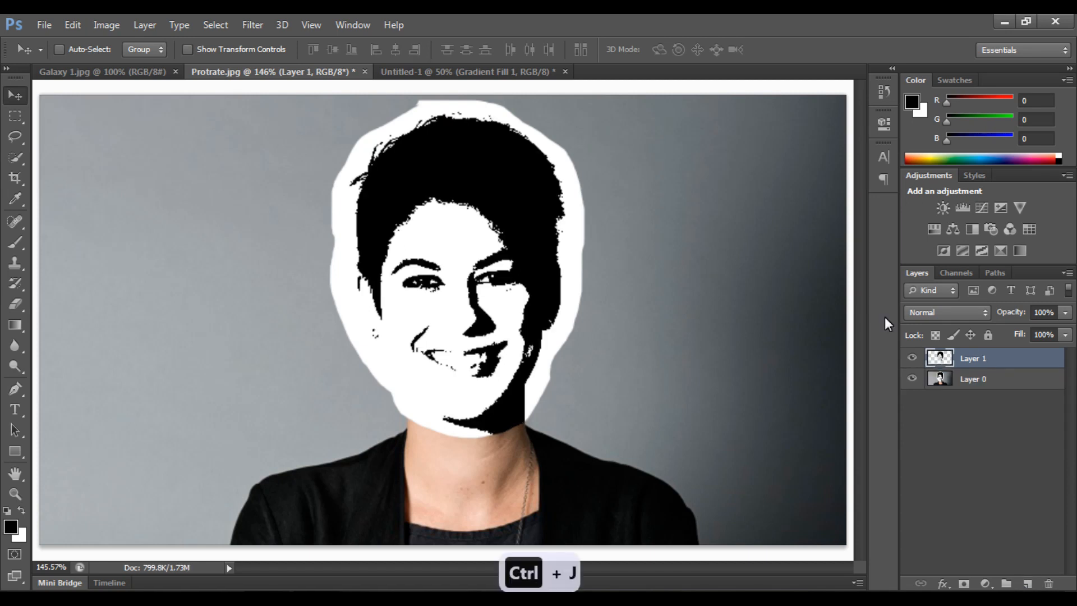
Transfer the black head cutout layer from Protrate.jpg into the Untitled-1 document with the Move tool.
{"action": "key", "text": "ctrl+f"}
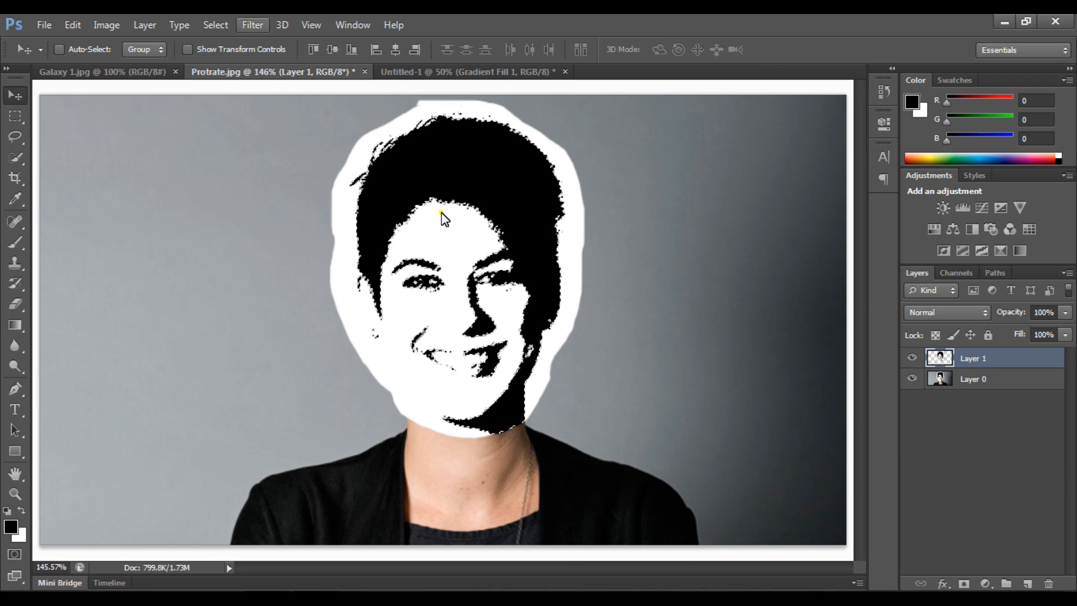
{"action": "key", "text": "ctrl+Tab"}
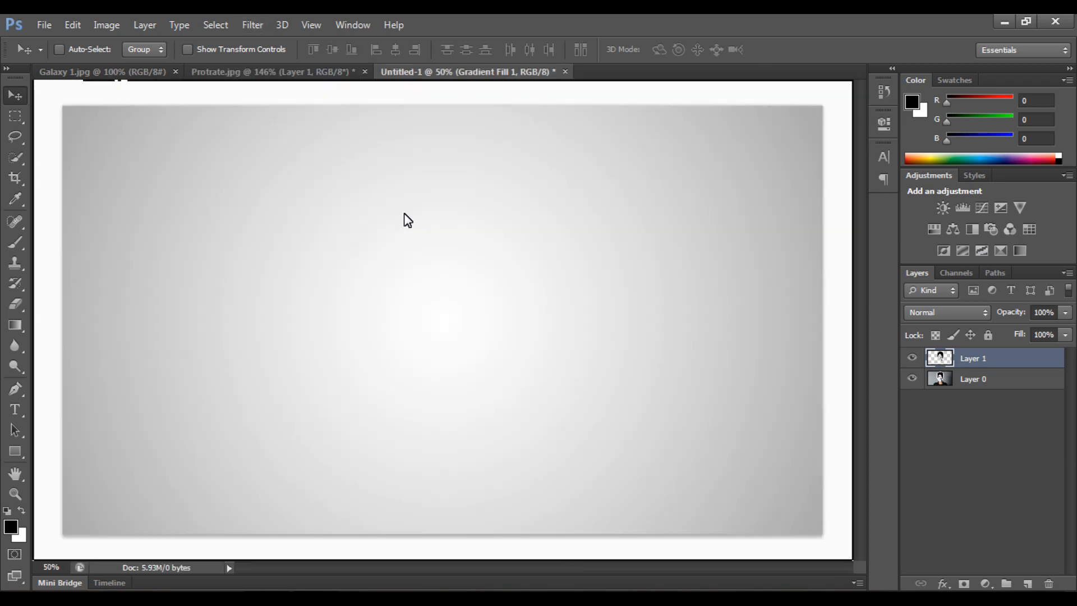
{"action": "left_click_drag", "start_coordinate": [404, 213], "coordinate": [497, 368]}
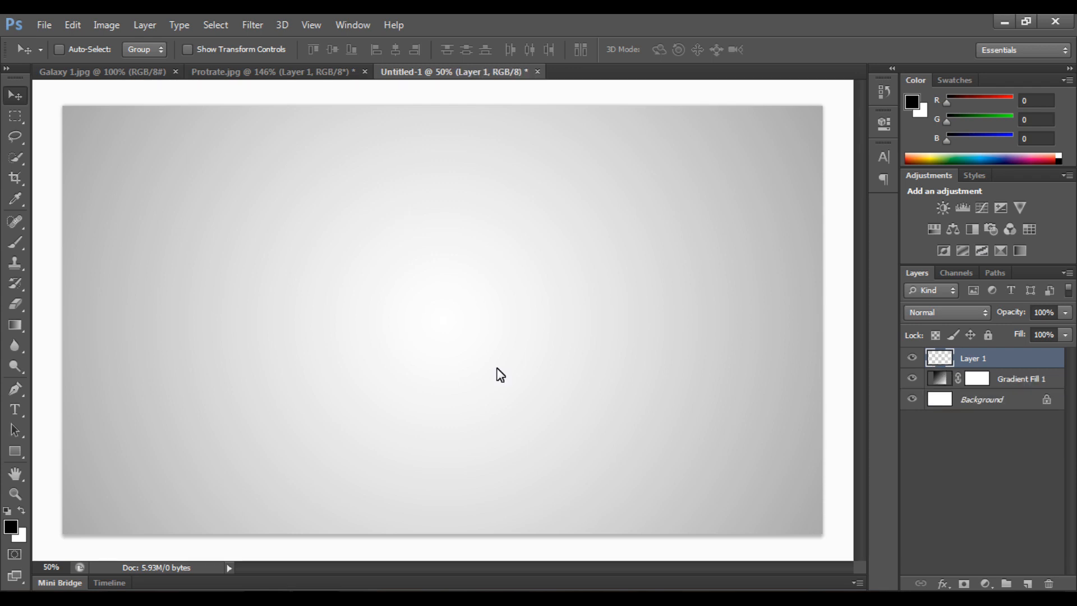
Enlarge the head cutout to about 312% and place it near the centre of the canvas.
{"action": "key", "text": "ctrl+t"}
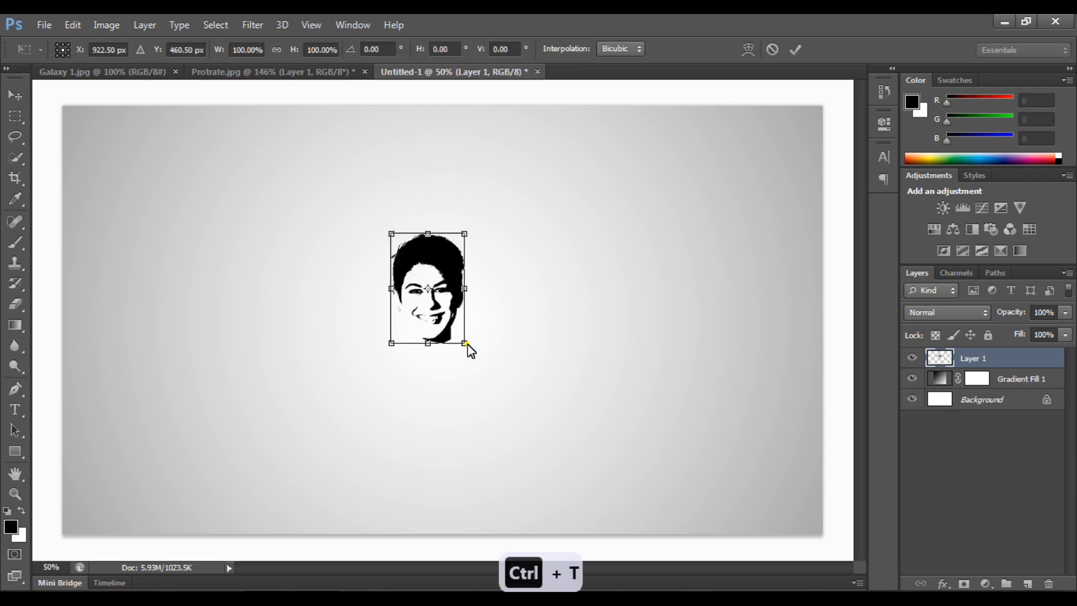
{"action": "left_click_drag", "start_coordinate": [467, 345], "coordinate": [531, 444]}
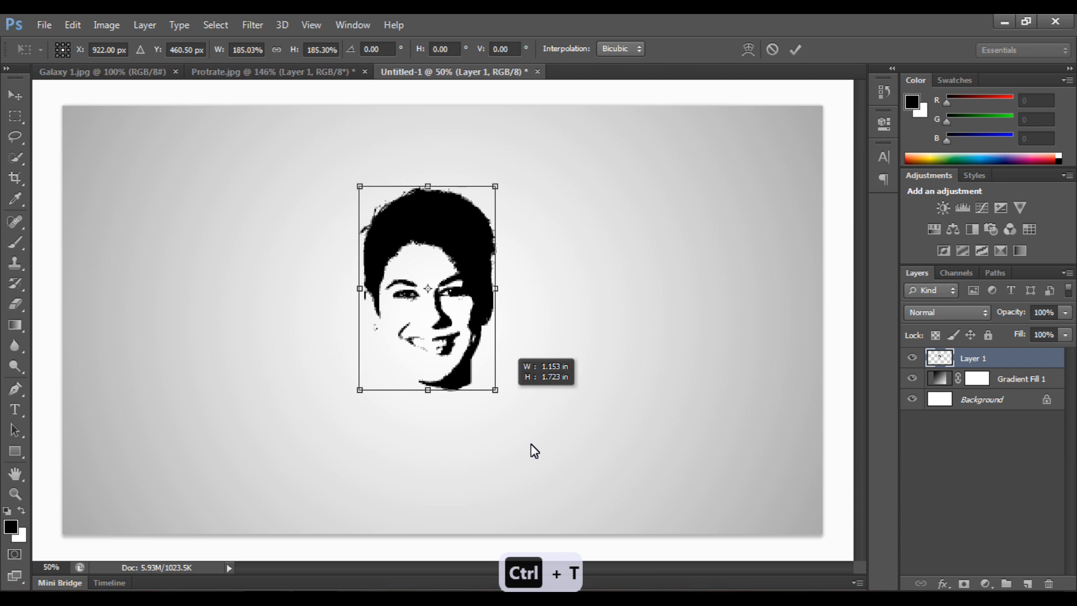
{"action": "left_click_drag", "start_coordinate": [534, 451], "coordinate": [513, 398]}
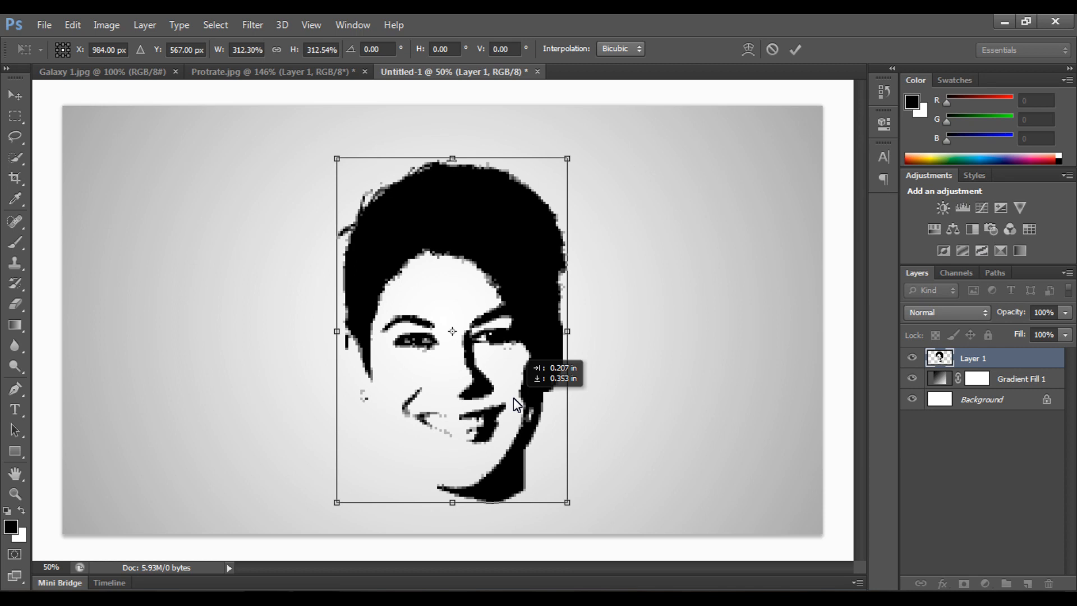
{"action": "key", "text": "Return"}
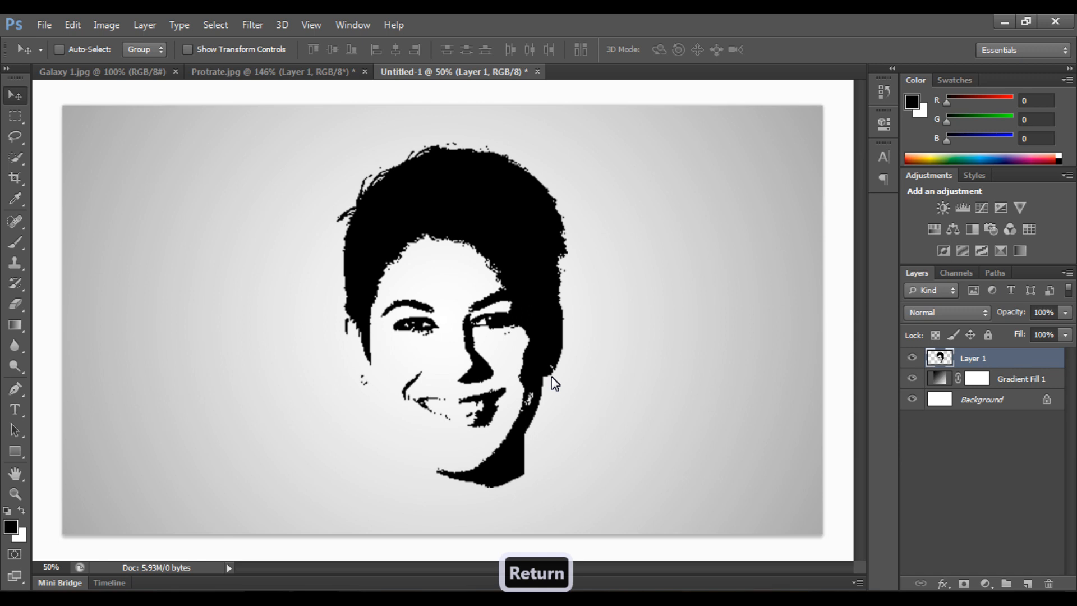
Bring the Galaxy 1.jpg image into the Untitled-1 document as a layer above the head cutout.
{"action": "left_click", "coordinate": [100, 72]}
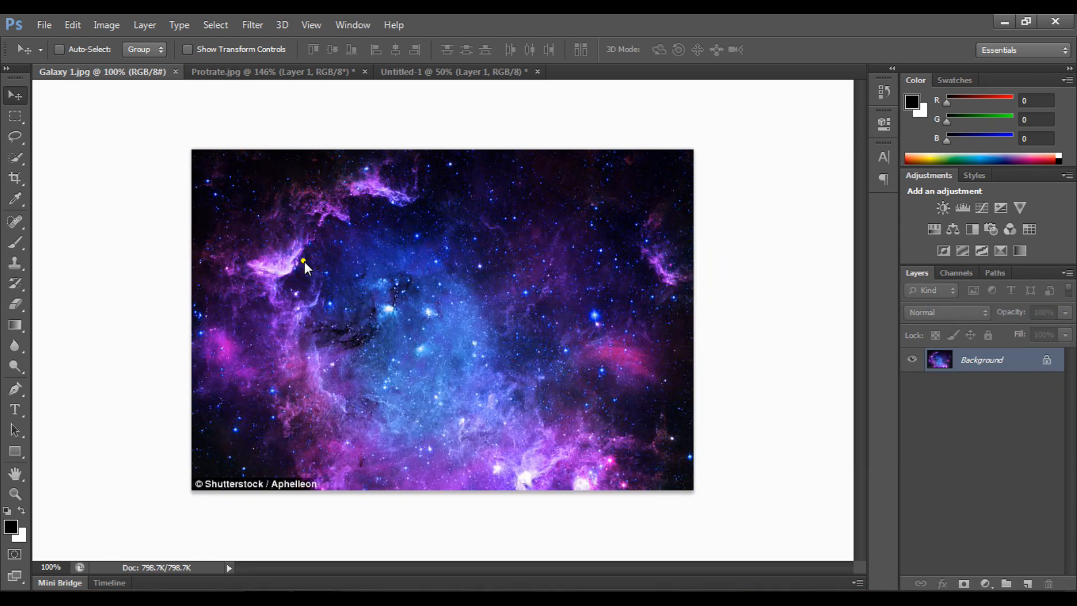
{"action": "left_click_drag", "start_coordinate": [304, 261], "coordinate": [661, 258]}
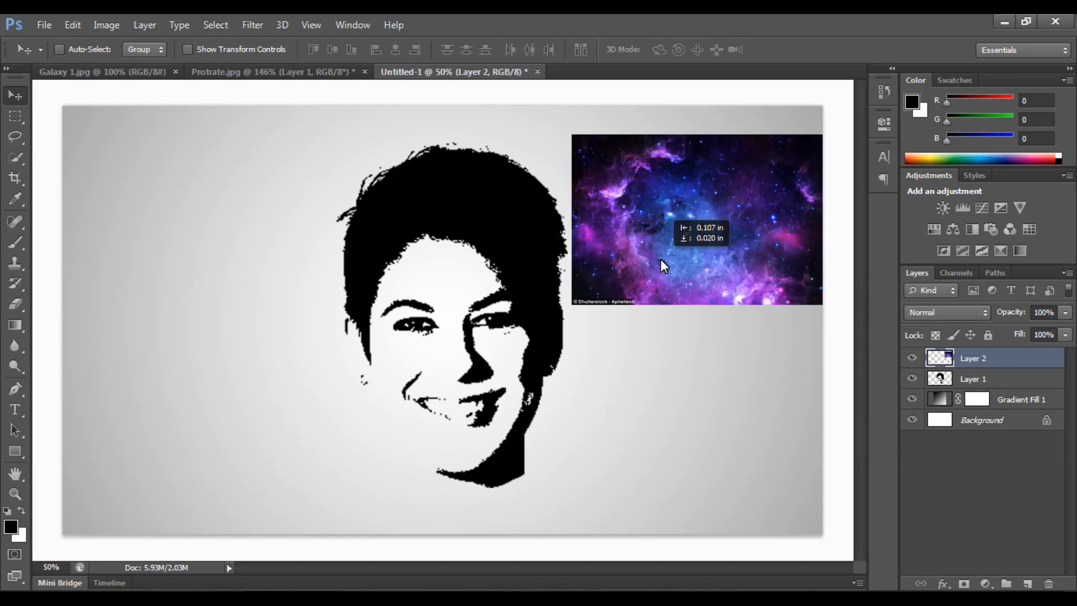
{"action": "left_click_drag", "start_coordinate": [660, 258], "coordinate": [625, 256]}
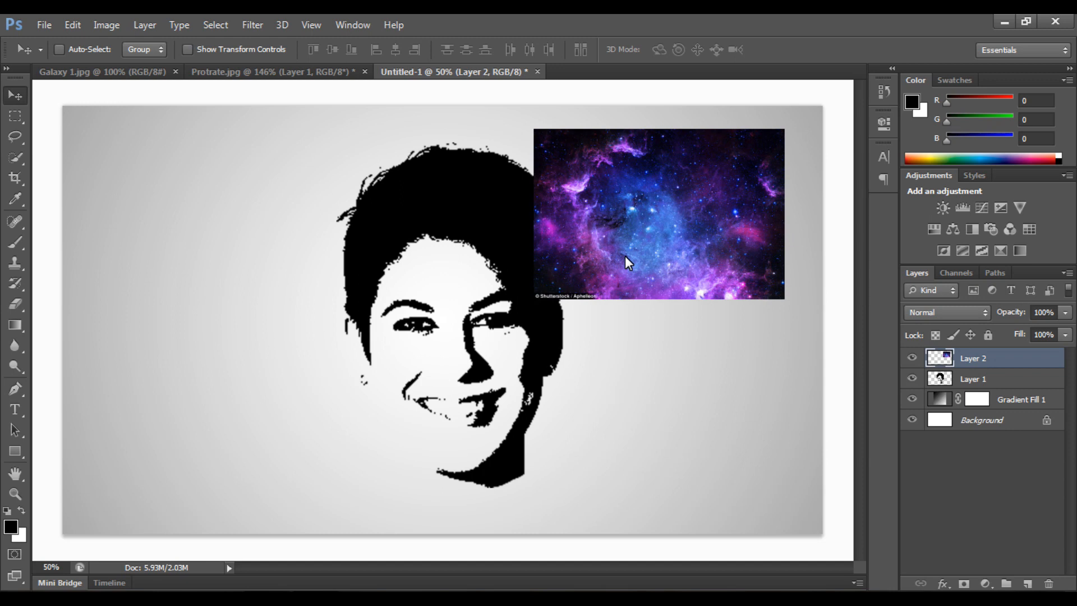
Enlarge the galaxy image to about 192% over the head and clip it to the head cutout layer with a clipping mask.
{"action": "key", "text": "ctrl+t"}
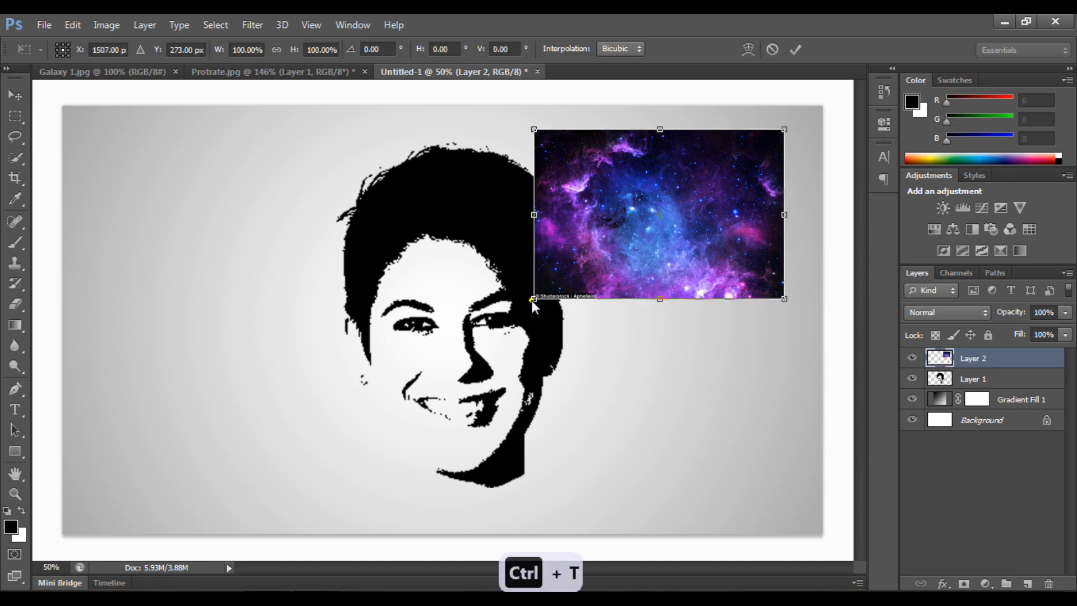
{"action": "left_click_drag", "start_coordinate": [533, 300], "coordinate": [303, 456]}
{"action": "left_click_drag", "start_coordinate": [590, 350], "coordinate": [556, 369]}
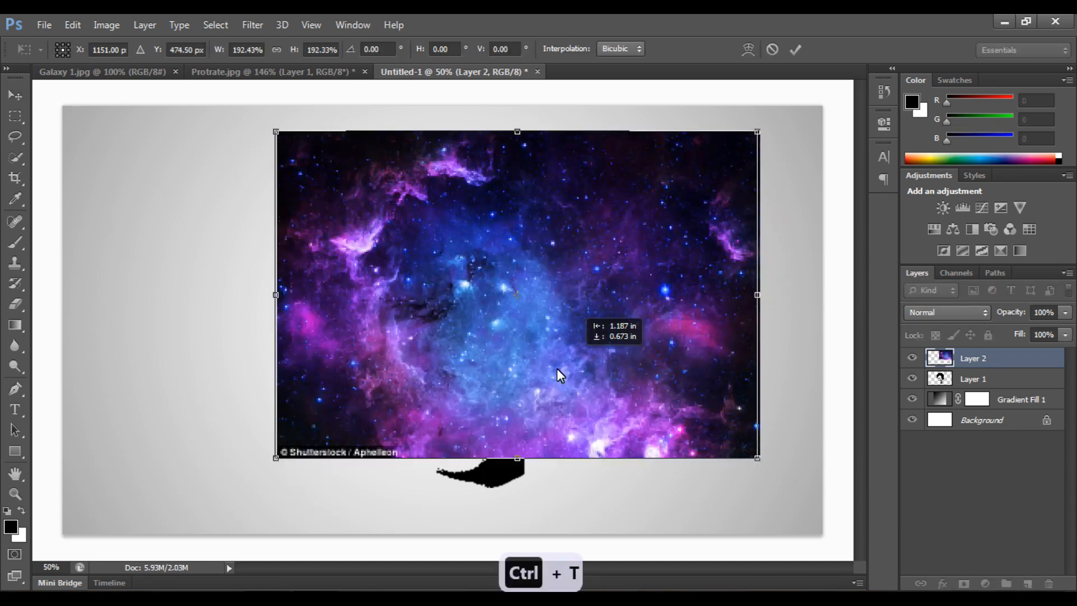
{"action": "left_click_drag", "start_coordinate": [559, 374], "coordinate": [522, 368]}
{"action": "key", "text": "Return"}
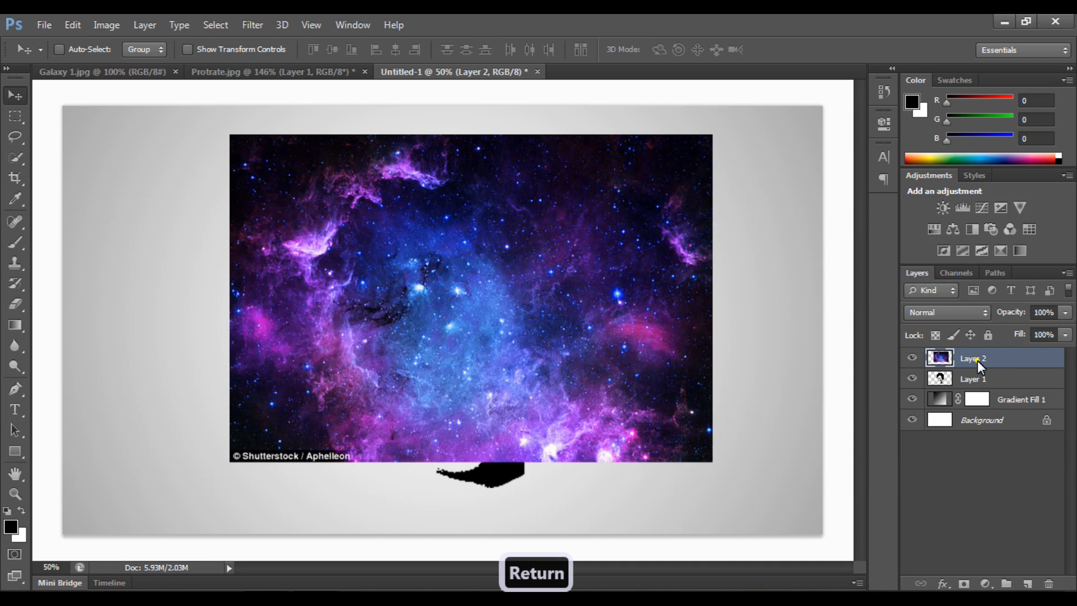
{"action": "right_click", "coordinate": [979, 367]}
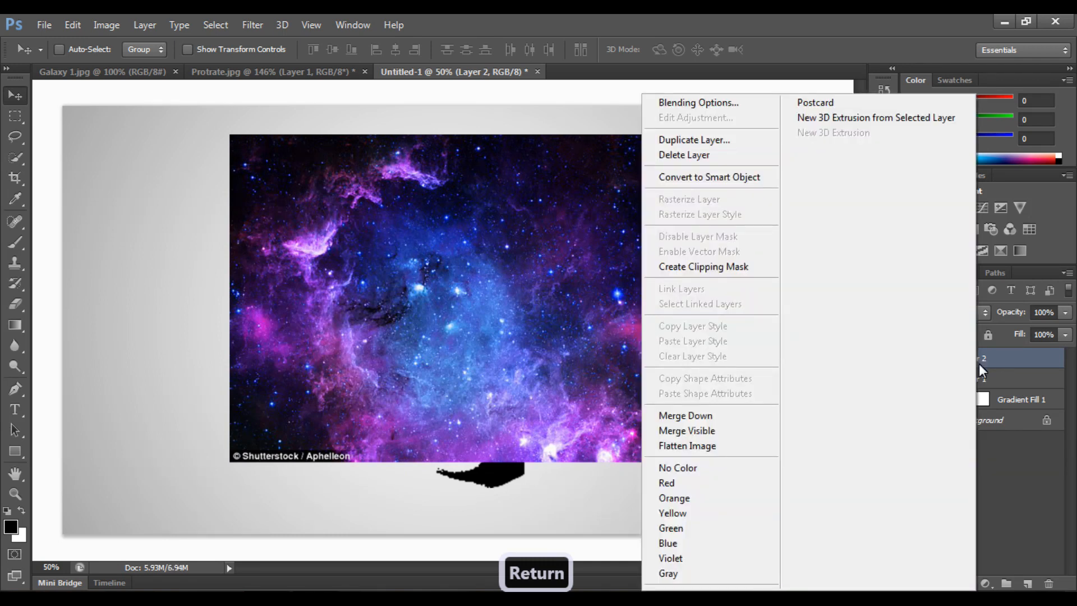
{"action": "left_click", "coordinate": [716, 269]}
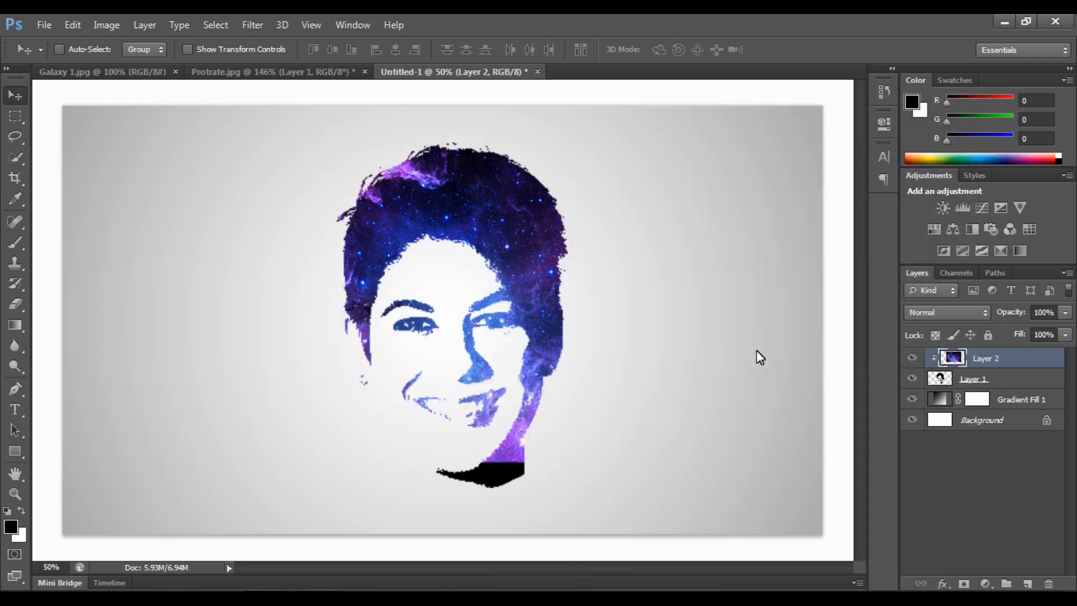
Stretch the clipped galaxy layer to about 116% width and 125% height and reposition it to cover the whole head, including the chin.
{"action": "key", "text": "ctrl+t"}
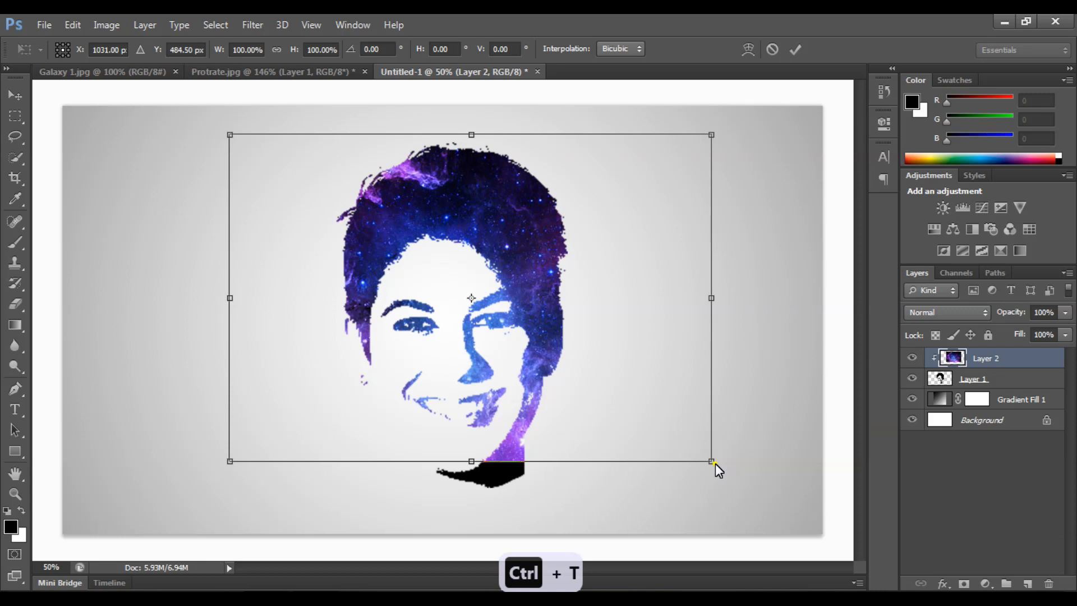
{"action": "left_click_drag", "start_coordinate": [711, 461], "coordinate": [778, 527]}
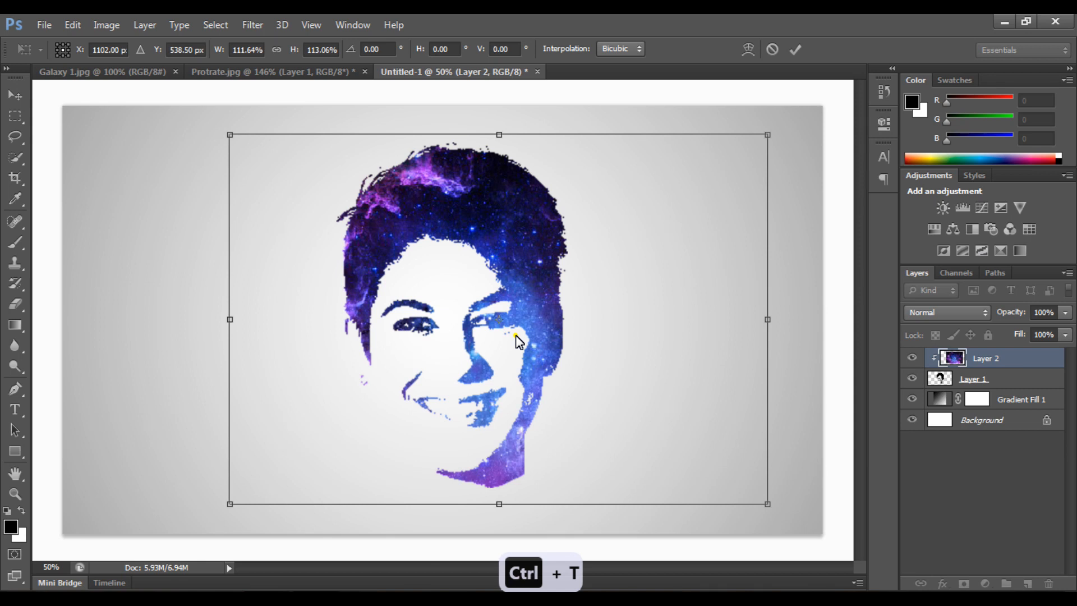
{"action": "left_click_drag", "start_coordinate": [519, 341], "coordinate": [535, 312]}
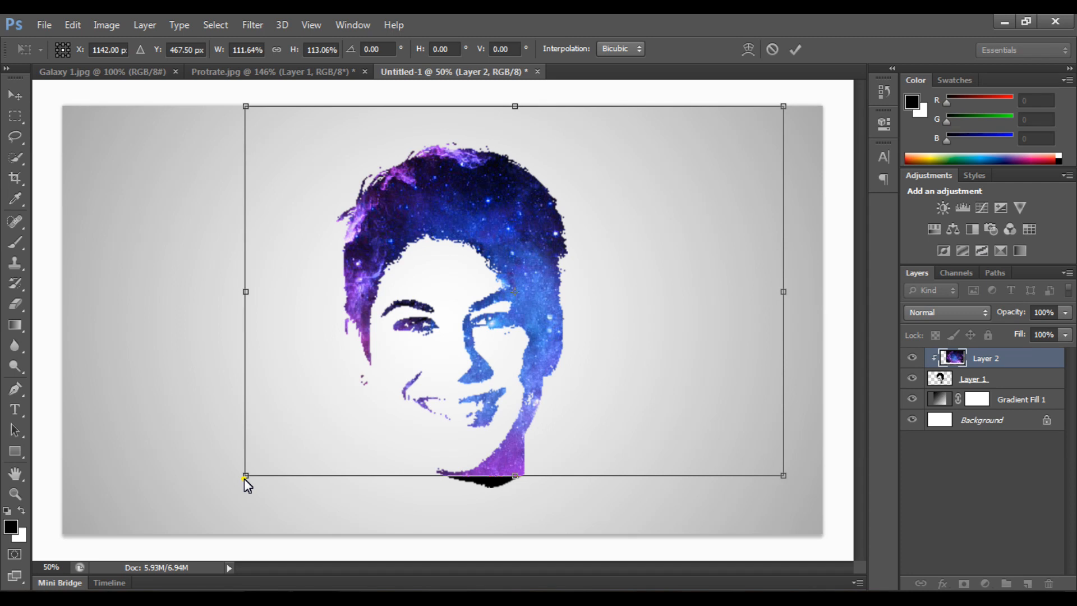
{"action": "left_click_drag", "start_coordinate": [245, 478], "coordinate": [226, 505]}
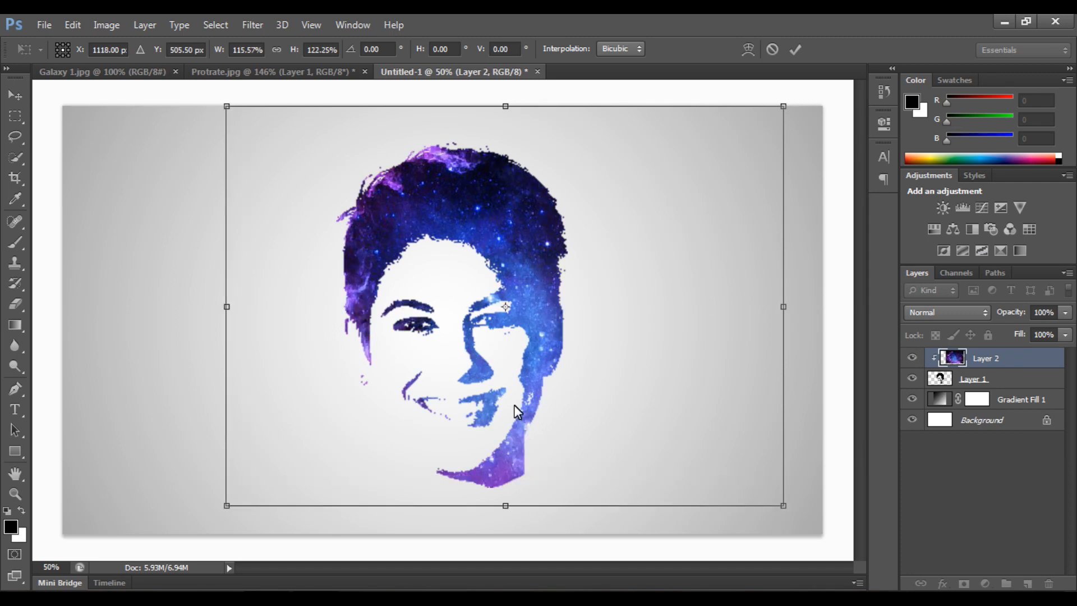
{"action": "left_click_drag", "start_coordinate": [517, 412], "coordinate": [548, 485]}
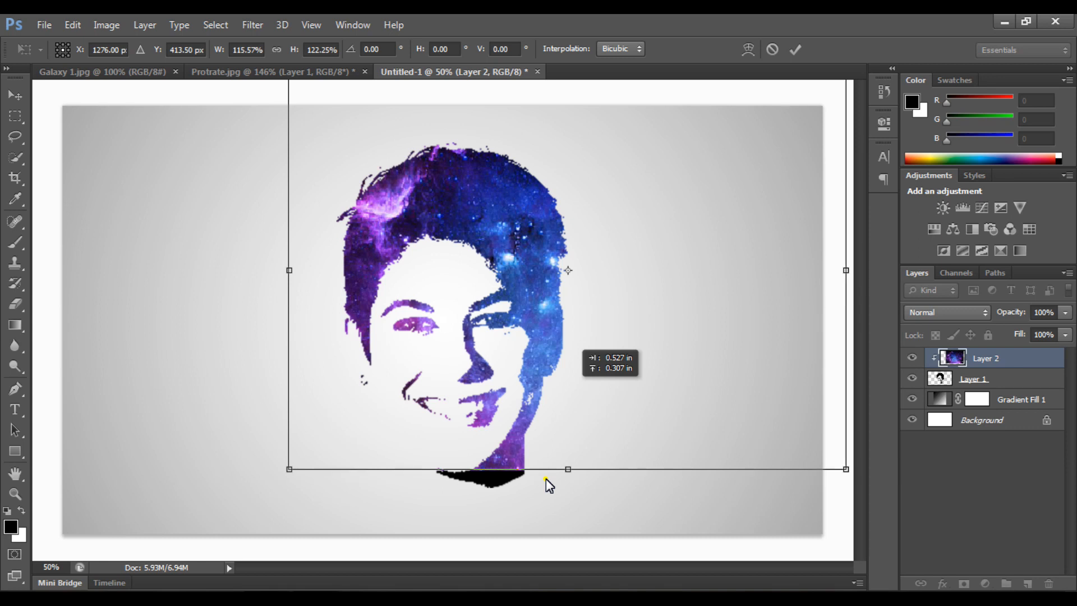
{"action": "left_click_drag", "start_coordinate": [546, 478], "coordinate": [546, 494]}
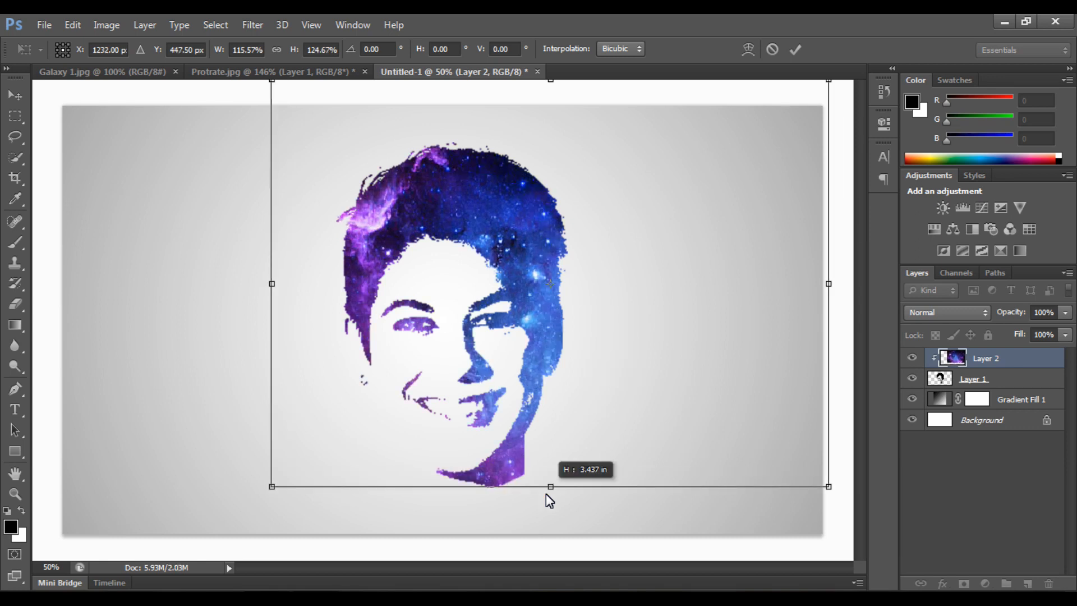
{"action": "left_click_drag", "start_coordinate": [546, 494], "coordinate": [546, 491]}
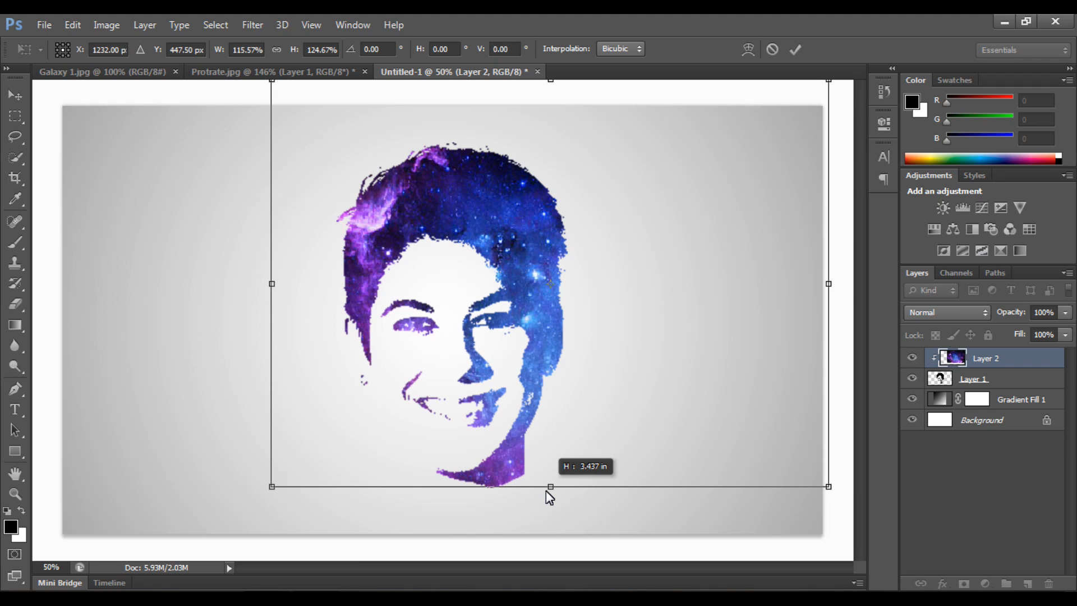
{"action": "key", "text": "Return"}
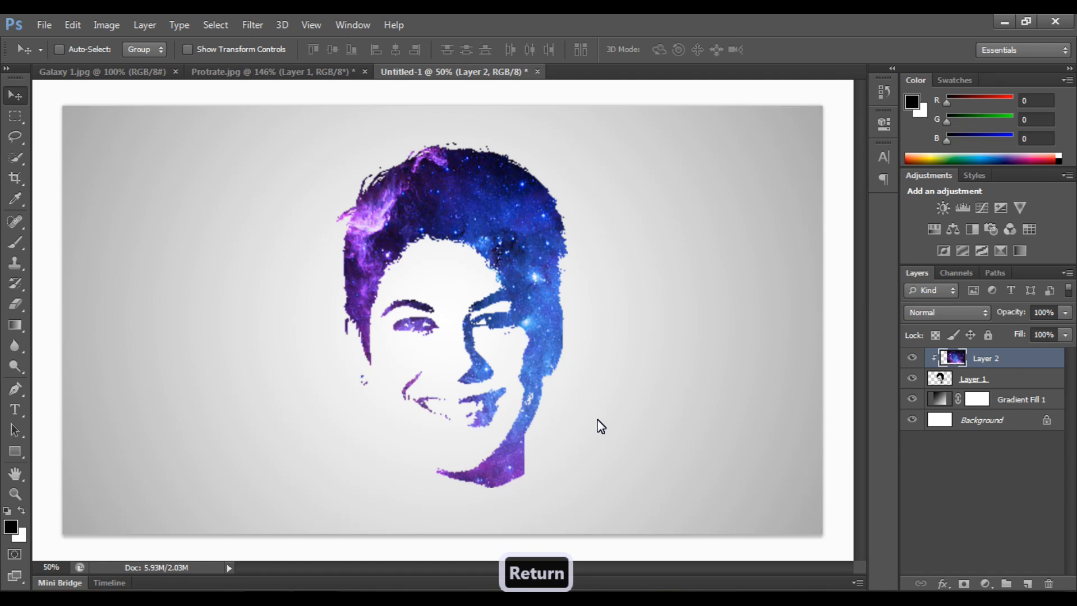